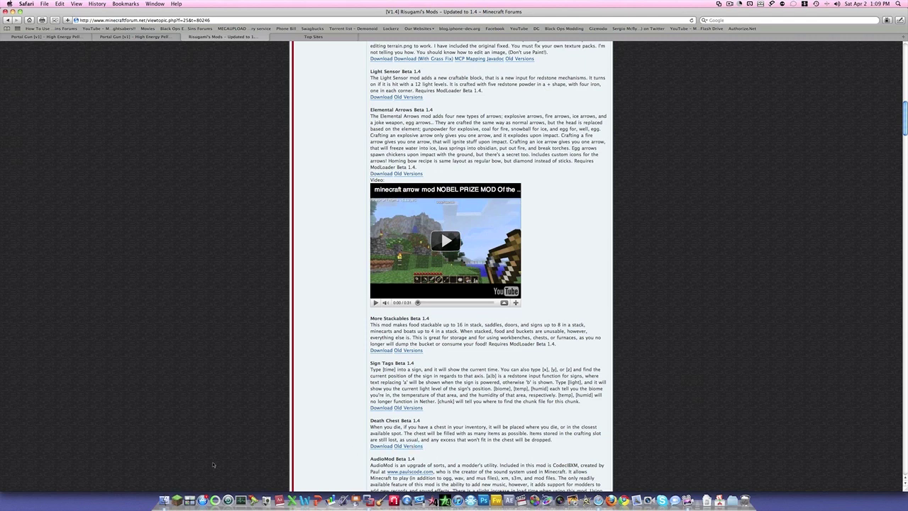
Switch to Finder and show the Minecraft tuts folder and the home folder in two side-by-side windows
left_click(171, 487)
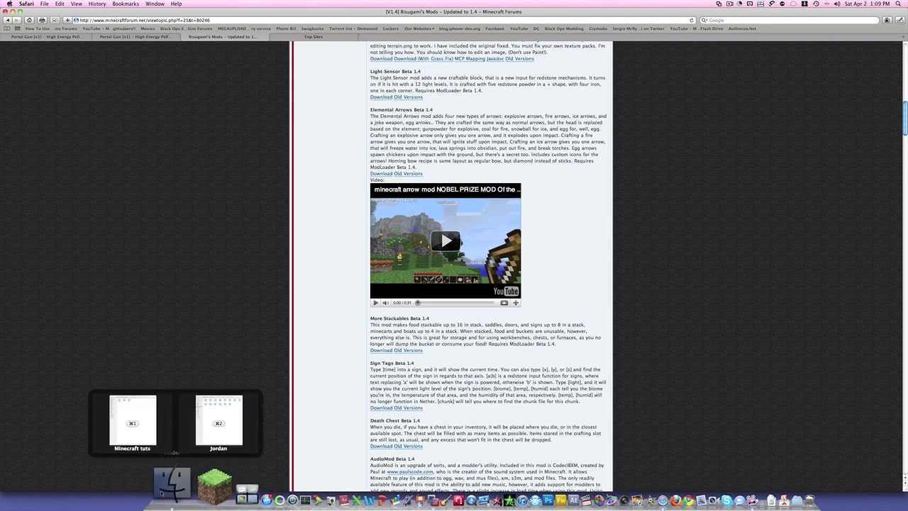
left_click(173, 186)
left_click_drag(213, 114, 72, 37)
left_click(103, 89)
left_click(606, 148)
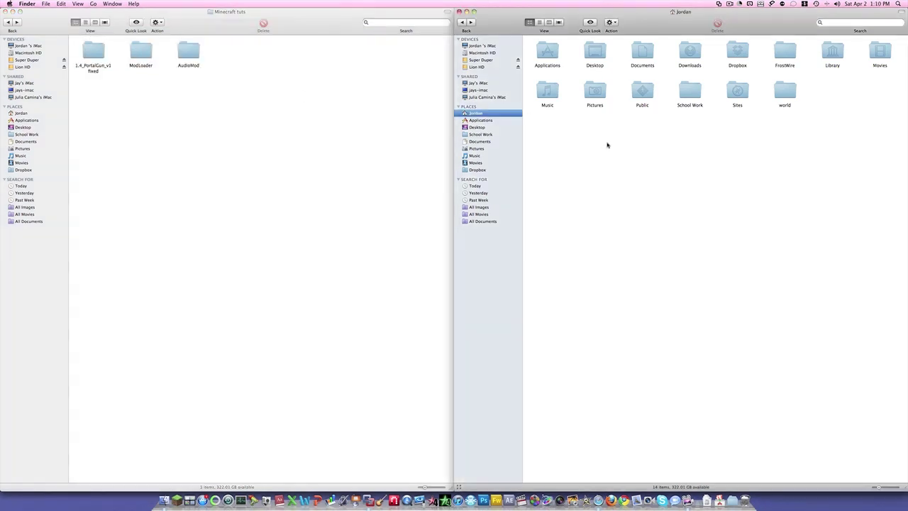
From the home folder, open the bin folder at Library/Application Support/minecraft/bin
double_click(834, 53)
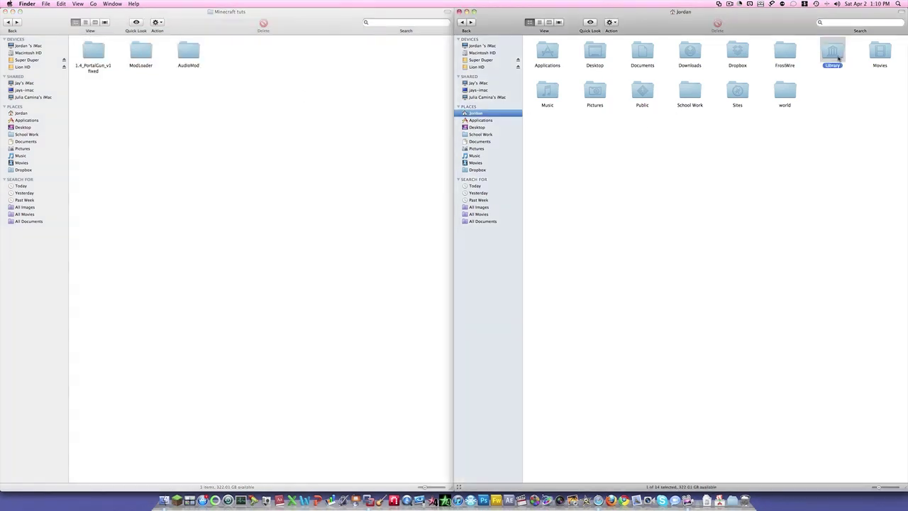
double_click(596, 54)
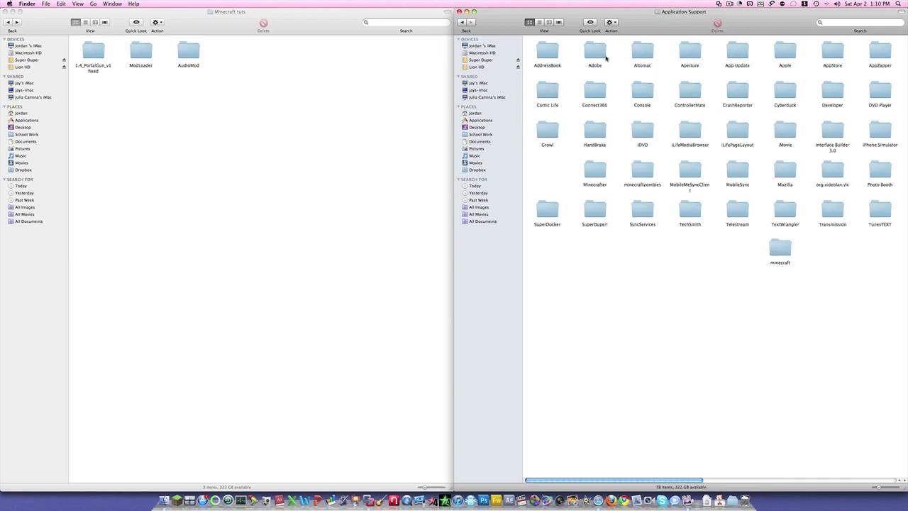
double_click(780, 247)
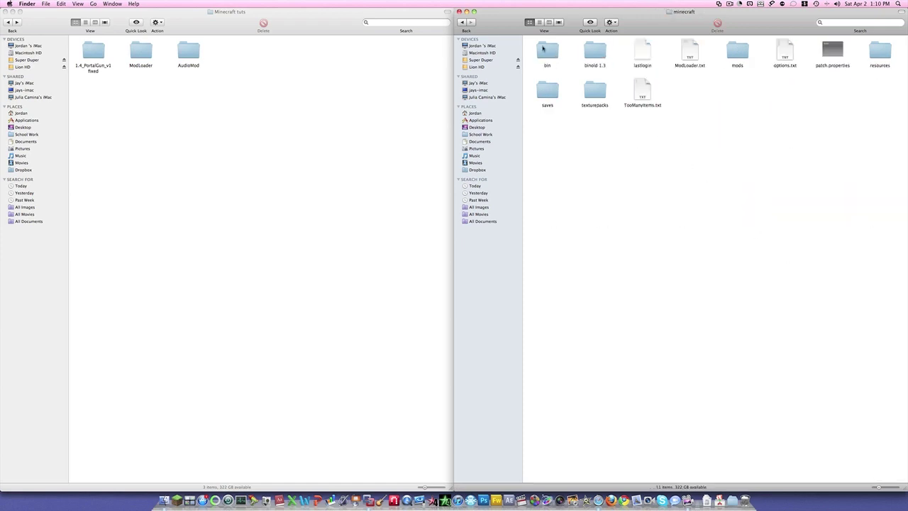
double_click(547, 51)
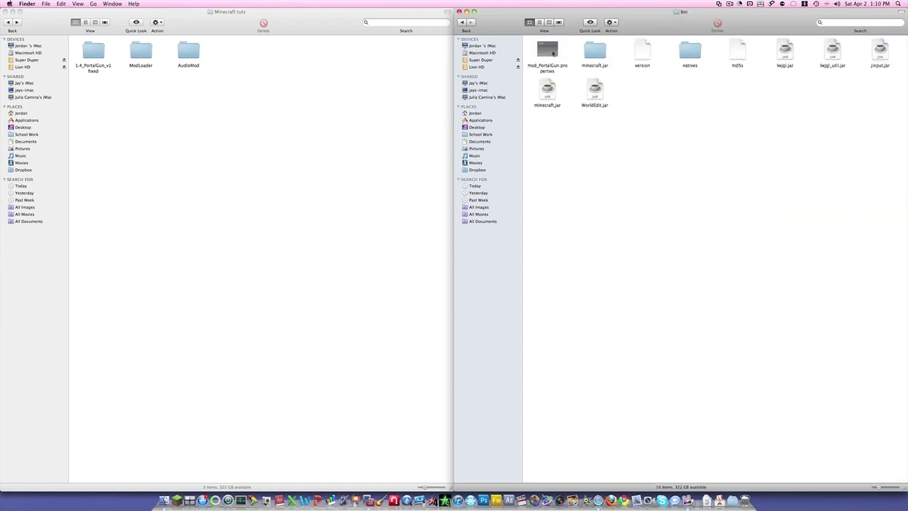
Extract the minecraft.jar file in the bin folder with Archive Utility
left_click(557, 106)
right_click(548, 90)
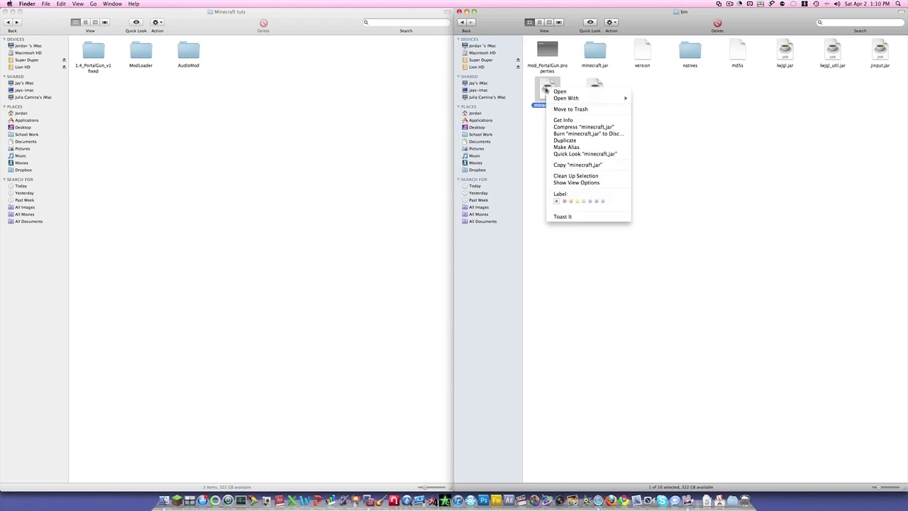
mouse_move(556, 100)
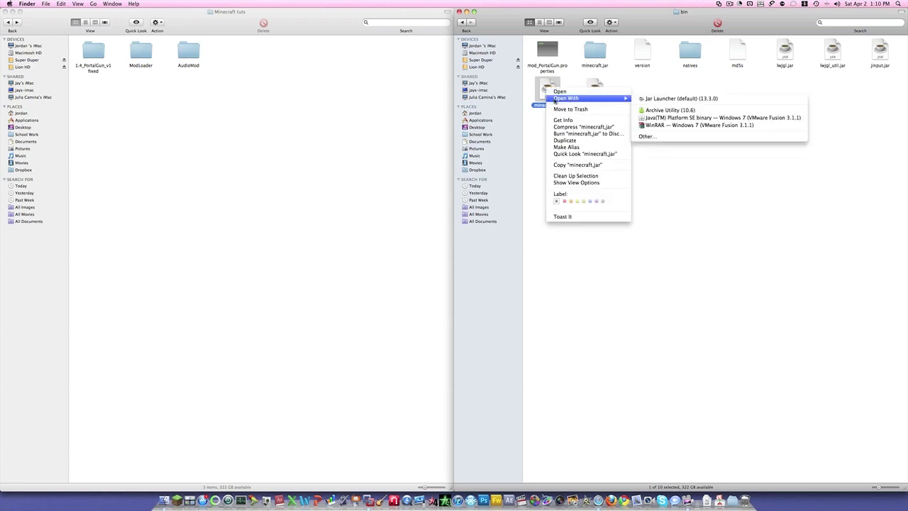
left_click(670, 110)
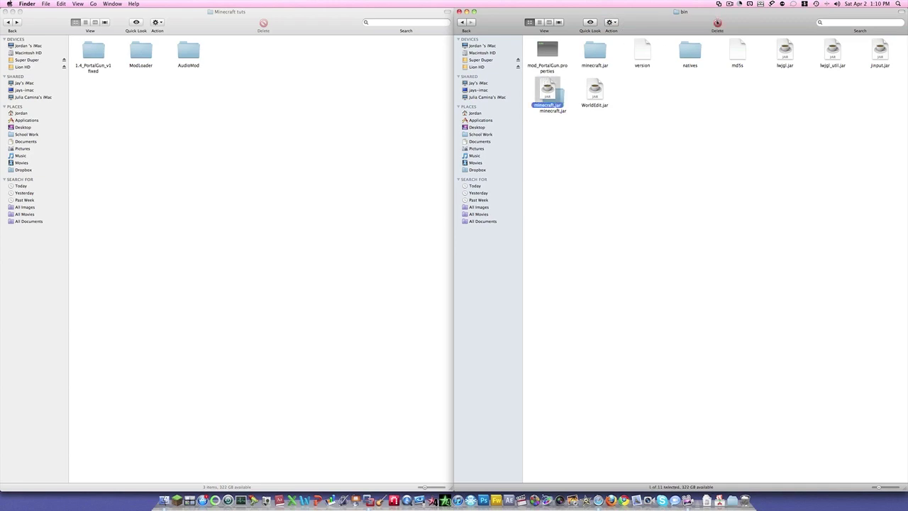
Delete the original minecraft.jar file and name the extracted folder minecraft.jar
left_click(718, 22)
left_click(554, 96)
key("Return")
key("Right")
key("BackSpace")
key("BackSpace")
key("BackSpace")
key("BackSpace")
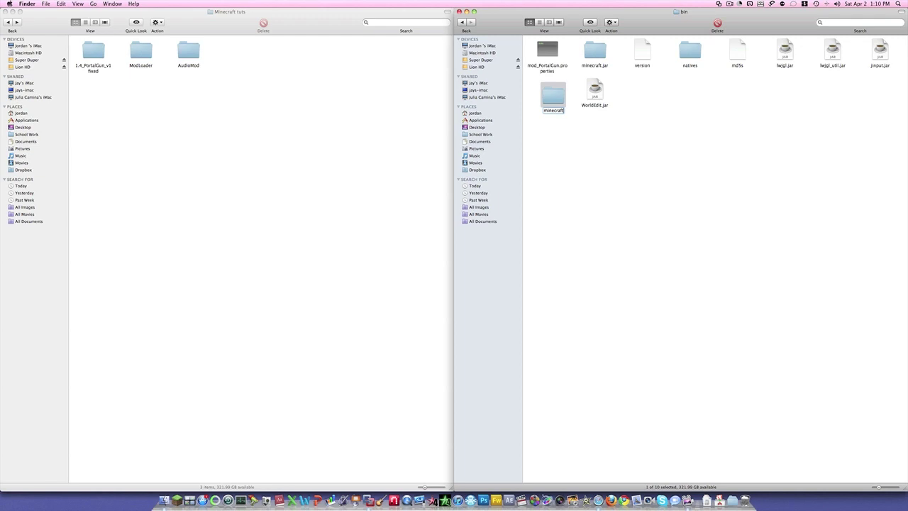
type(".jar")
key("Return")
Move all class files from the ModLoader folder into the already modded minecraft.jar folder, replacing every existing copy
left_click(572, 115)
double_click(588, 61)
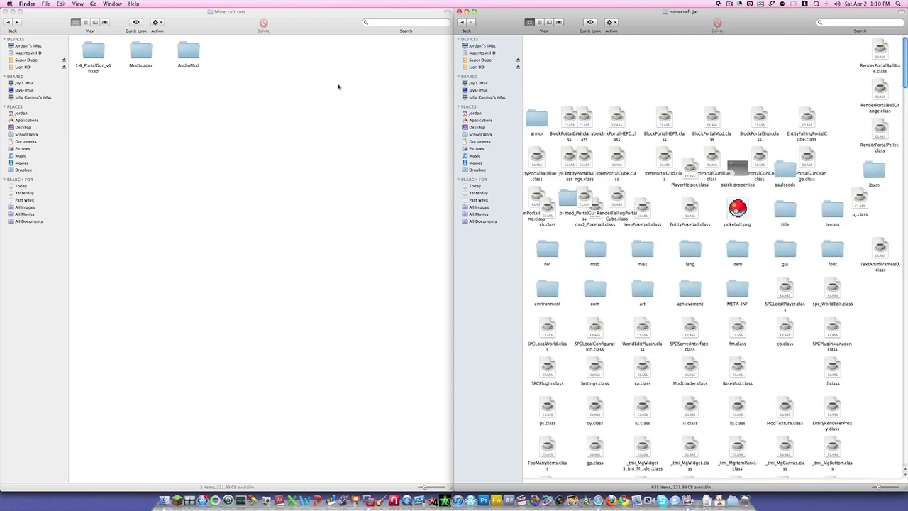
double_click(141, 49)
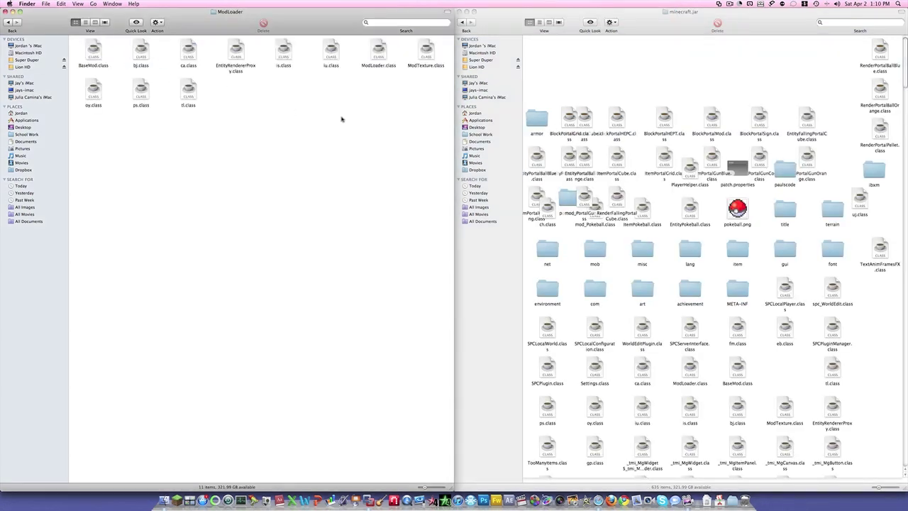
key("super+a")
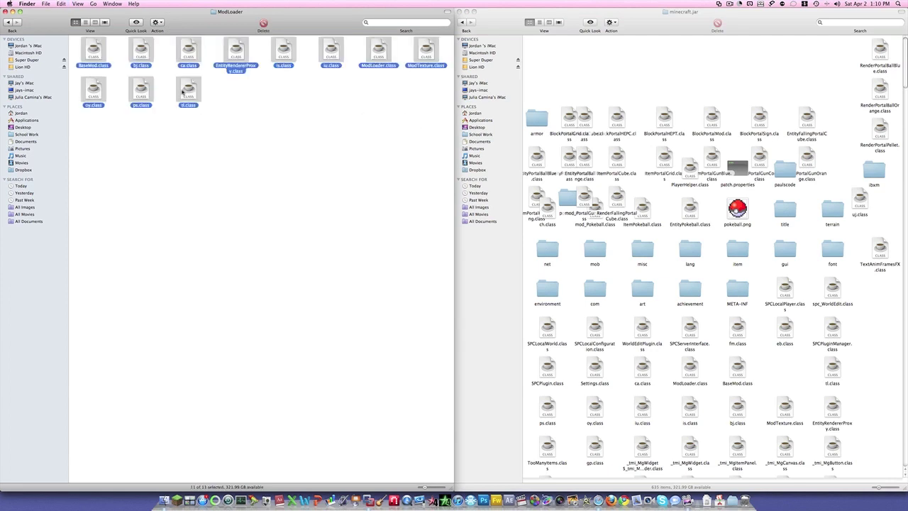
left_click_drag(186, 91, 642, 100)
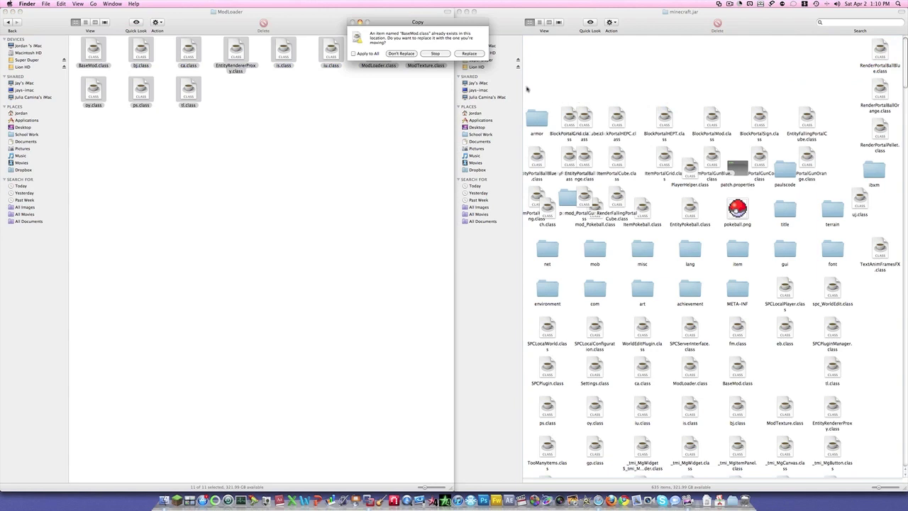
left_click(369, 54)
left_click(459, 54)
Arrange the contents of the minecraft.jar folder by date modified
right_click(714, 97)
mouse_move(731, 135)
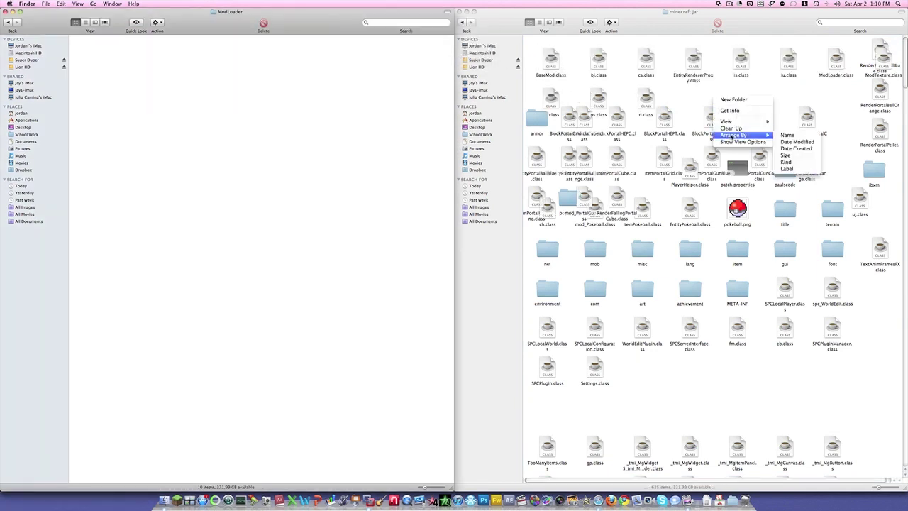
left_click(793, 141)
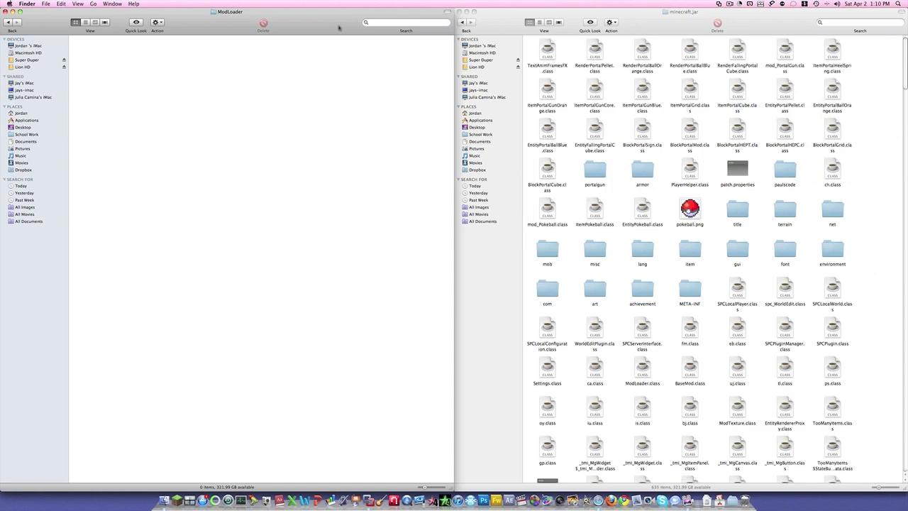
Open the AudioMod folder in one window and minecraft.jar/paulscode/sound/codecs in the other
left_click(462, 24)
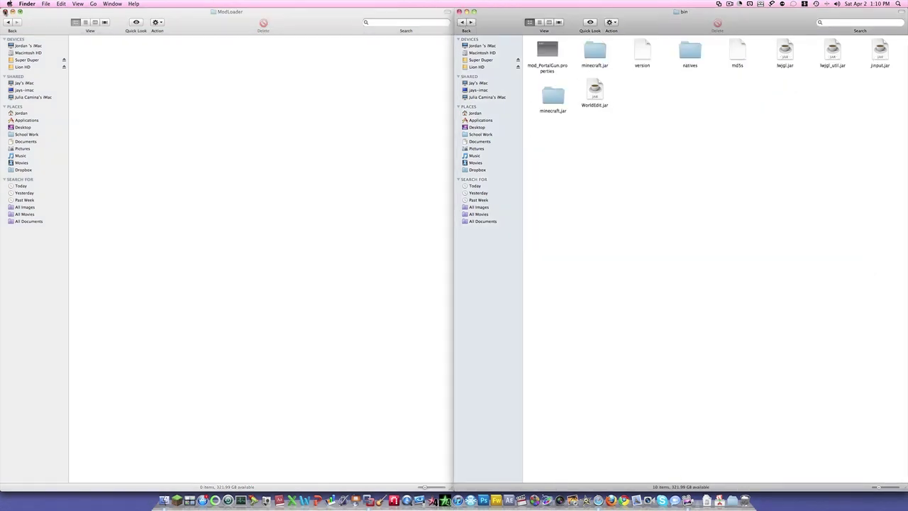
left_click(7, 23)
double_click(189, 48)
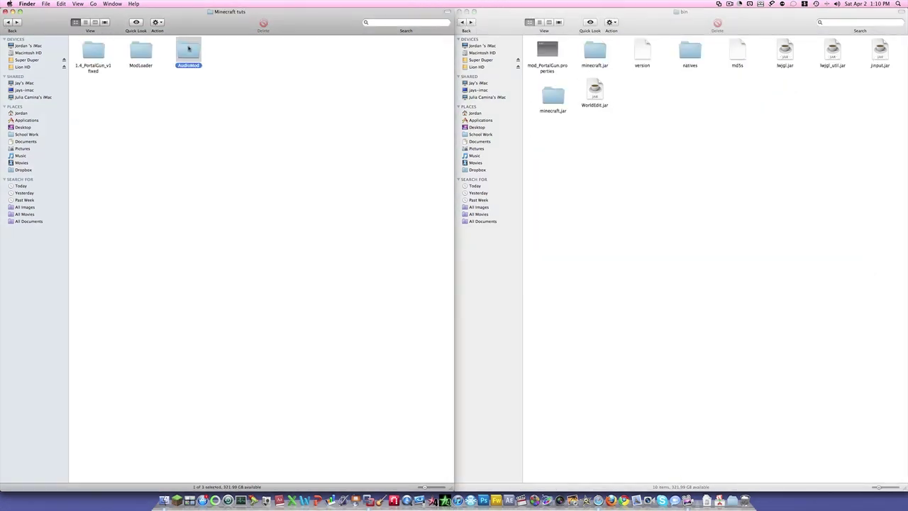
left_click(506, 33)
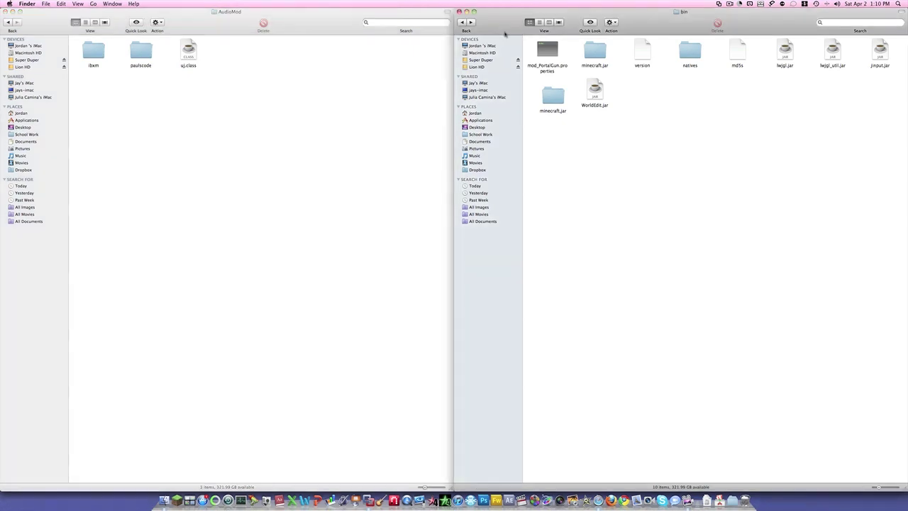
double_click(598, 53)
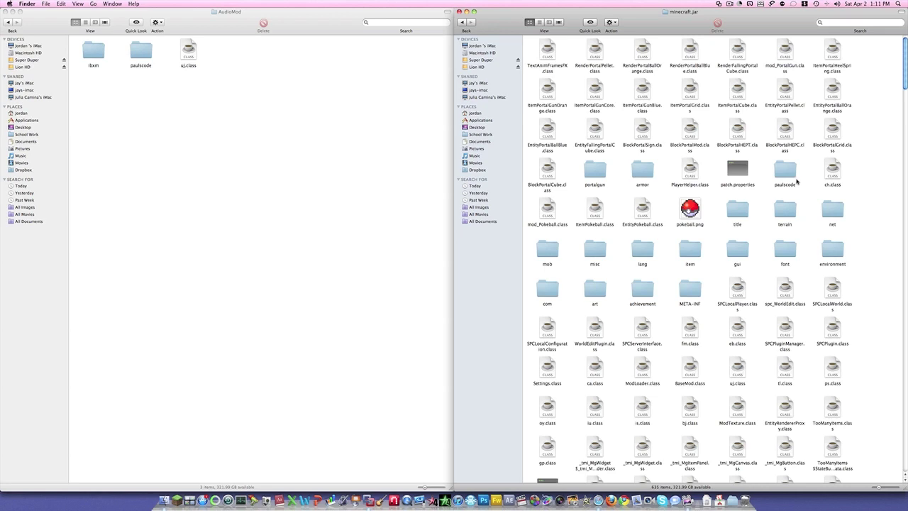
double_click(786, 170)
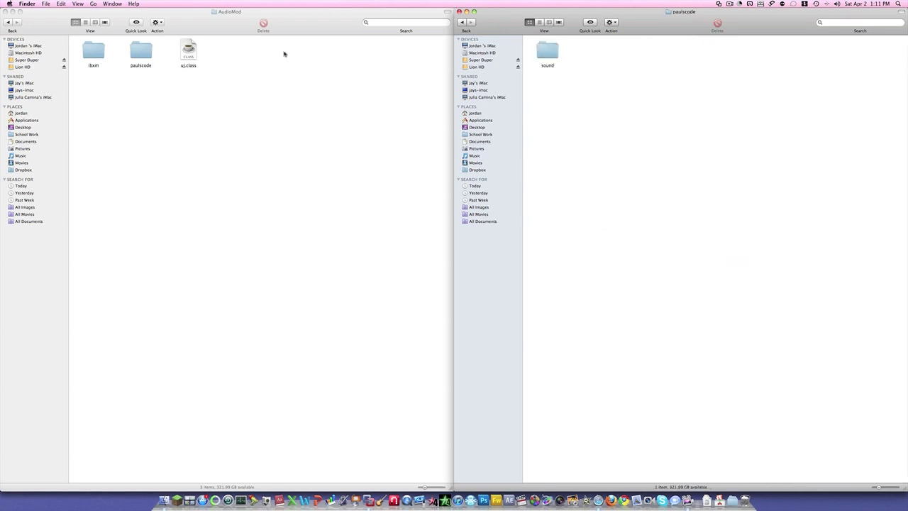
double_click(556, 57)
double_click(590, 51)
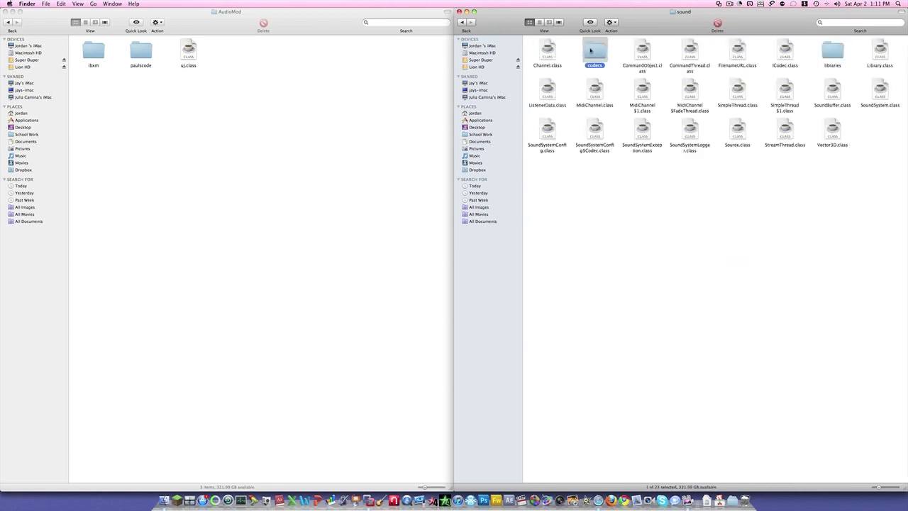
Move CodecIBXM.class from AudioMod's paulscode/sound/codecs folder into minecraft.jar's codecs folder, replacing the existing file
double_click(140, 53)
double_click(100, 52)
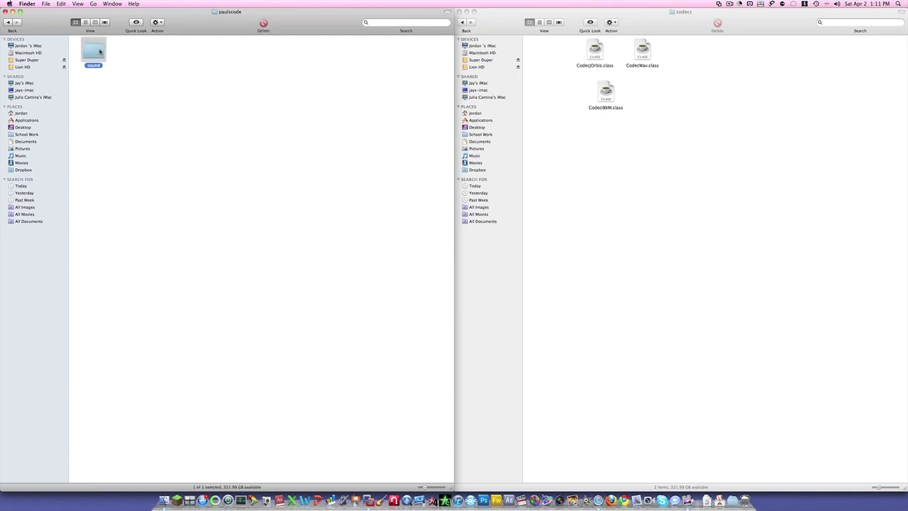
double_click(101, 56)
left_click_drag(99, 55, 643, 92)
left_click(478, 55)
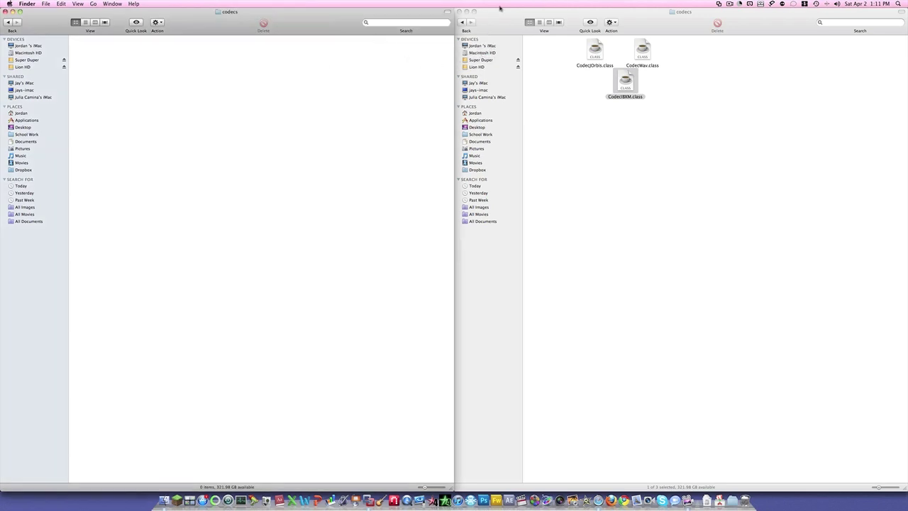
Return one window to the AudioMod folder and the other to the top level of minecraft.jar
left_click(462, 22)
left_click(461, 22)
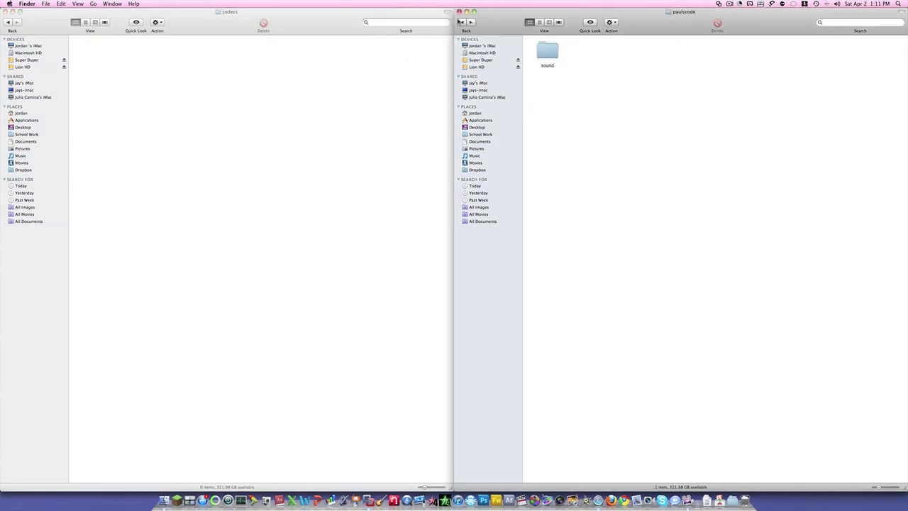
left_click(8, 22)
left_click(7, 22)
left_click(8, 22)
left_click(7, 22)
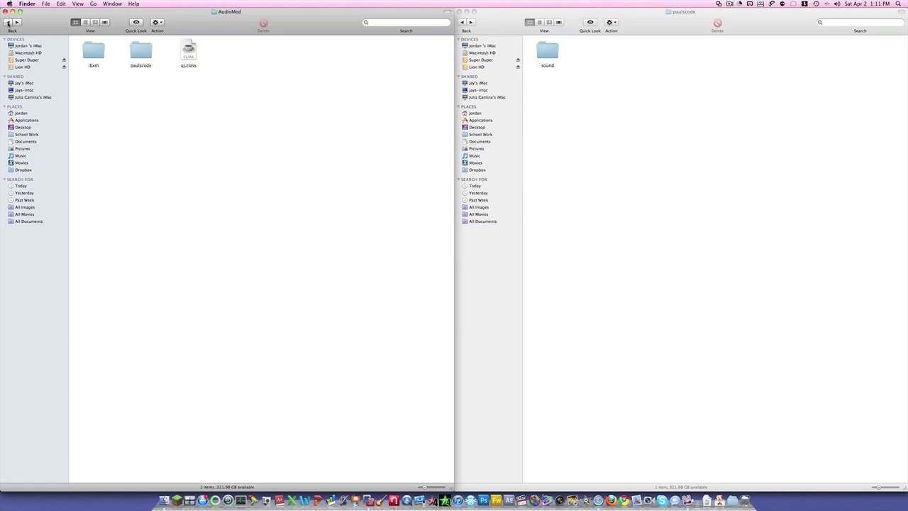
left_click(512, 18)
left_click(463, 22)
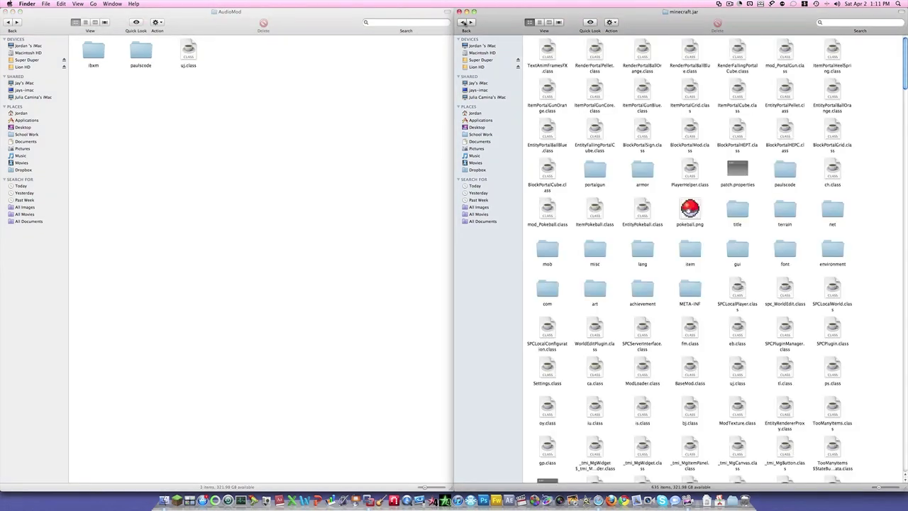
Move uj.class and the ibxm folder from AudioMod into the minecraft.jar folder, replacing the existing items
left_click(302, 64)
left_click_drag(196, 50, 859, 88)
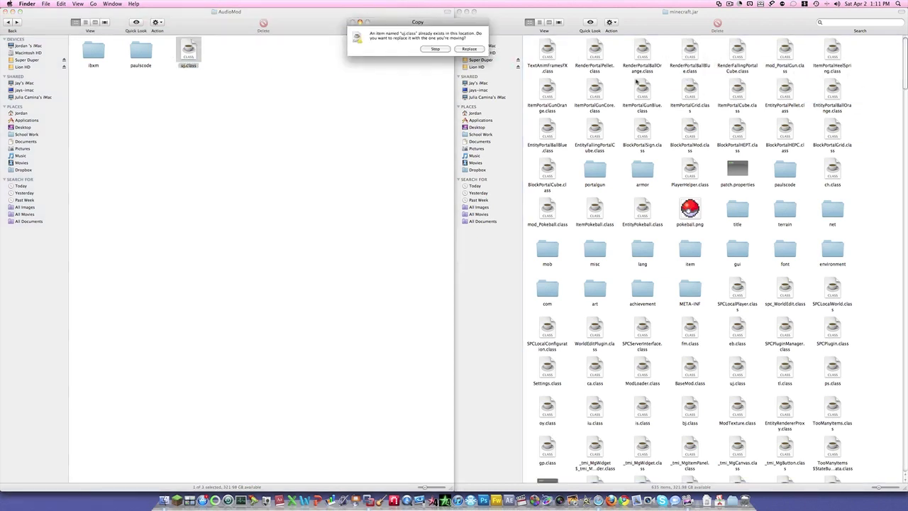
left_click(469, 48)
left_click_drag(93, 50, 877, 135)
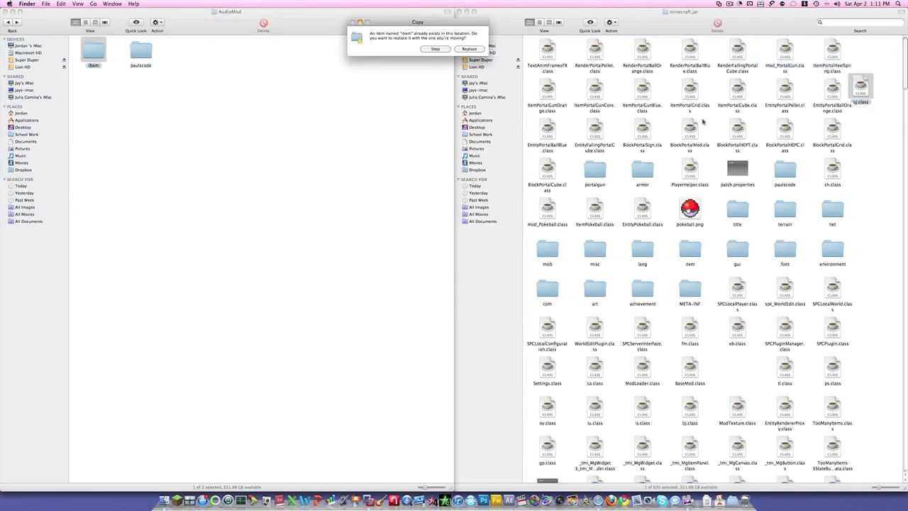
left_click(471, 49)
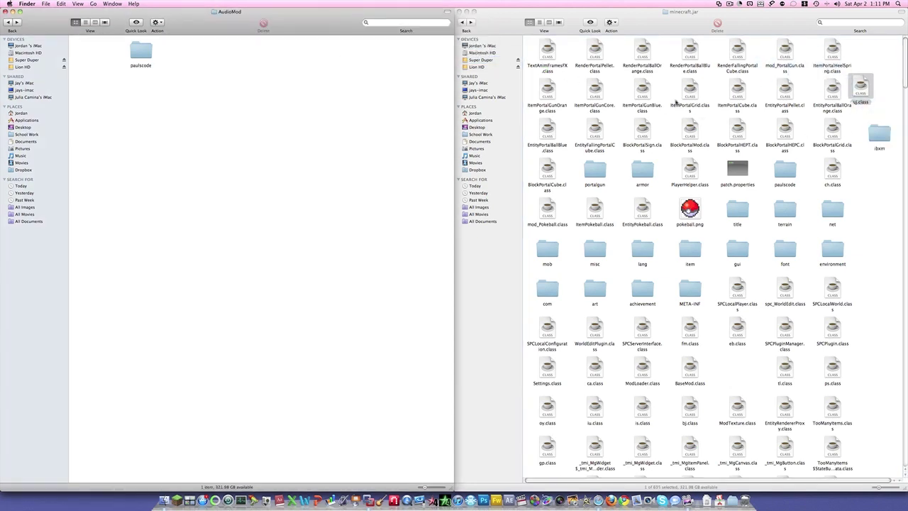
Return one window to the minecraft folder and open the 1.4_PortalGun_v1 fixed folder in the other
left_click(462, 23)
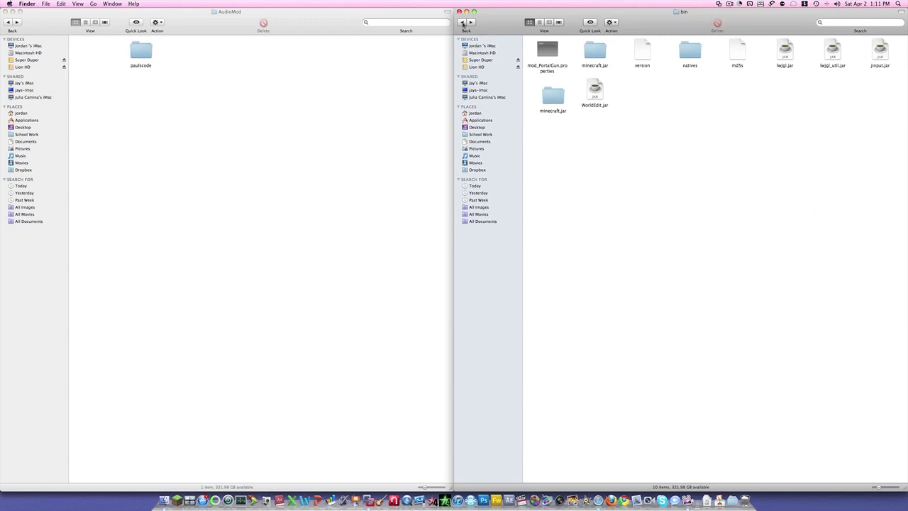
left_click(9, 23)
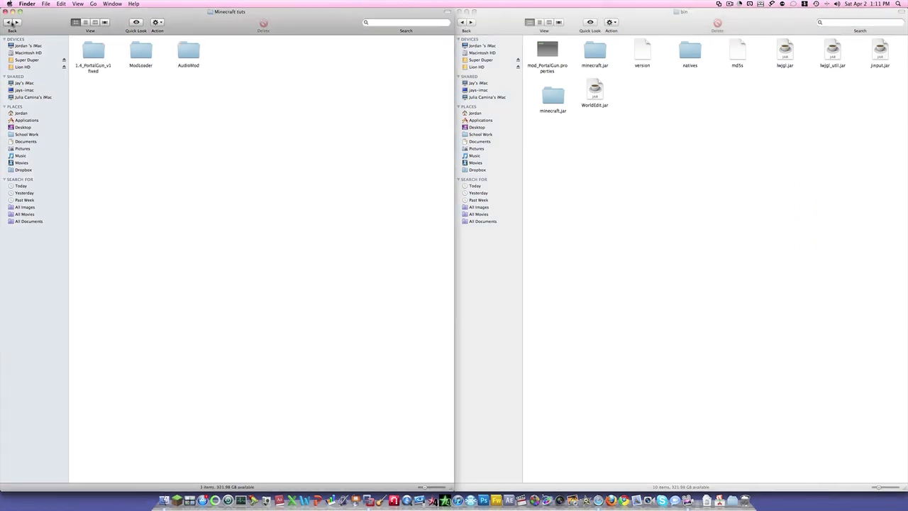
left_click(817, 132)
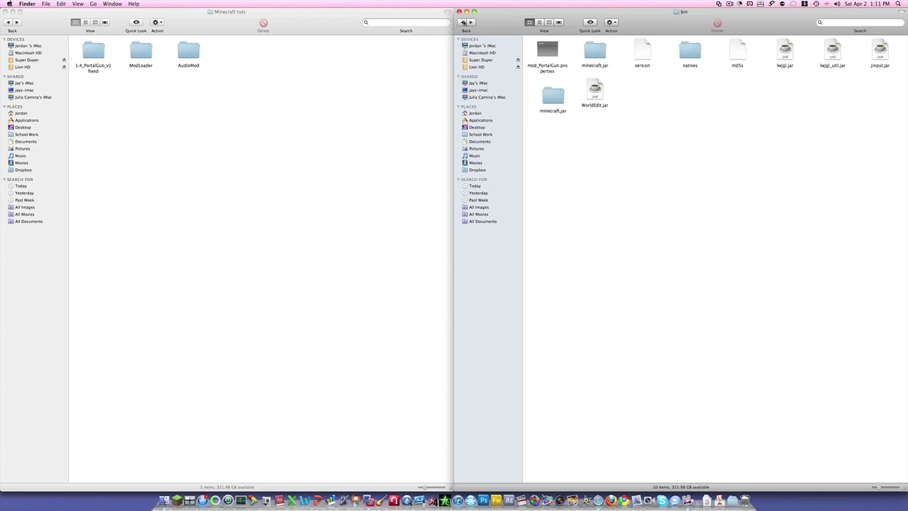
left_click(462, 22)
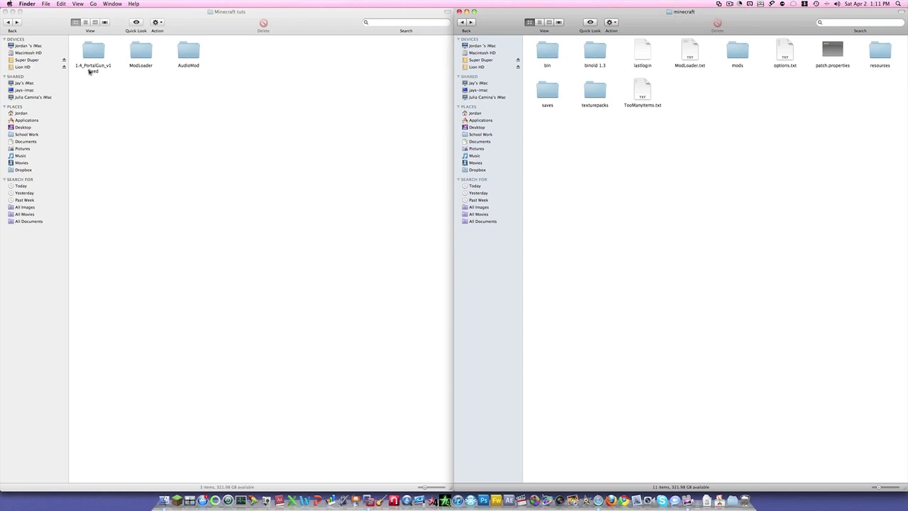
double_click(85, 51)
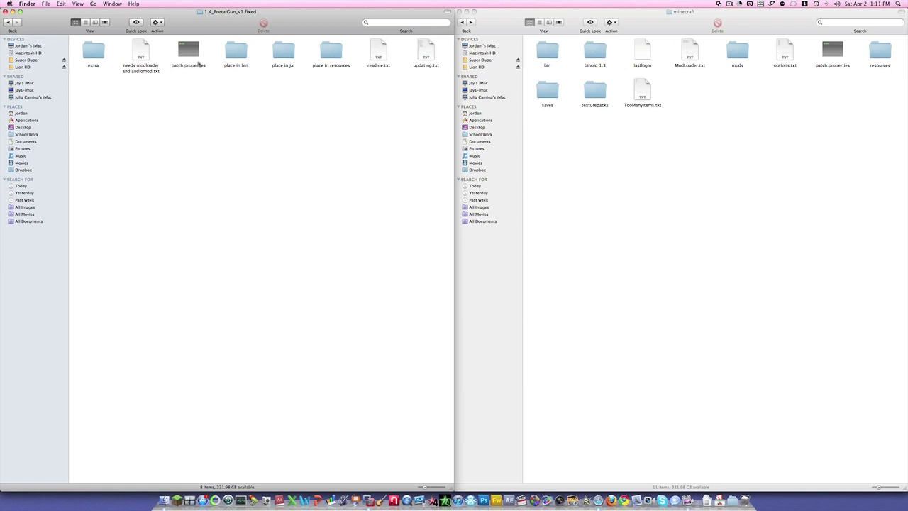
Move patch.properties from the 1.4_PortalGun_v1 fixed folder into the minecraft folder, replacing the existing file
left_click_drag(193, 58, 726, 91)
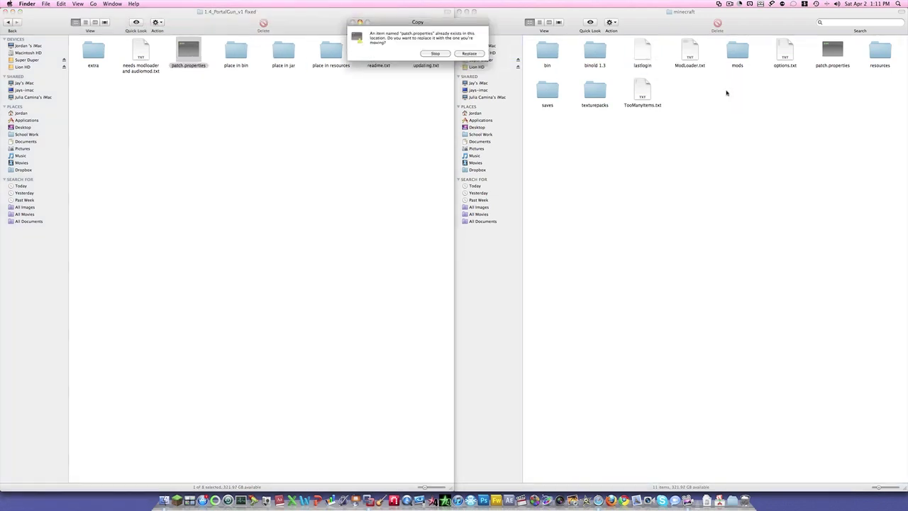
left_click(471, 54)
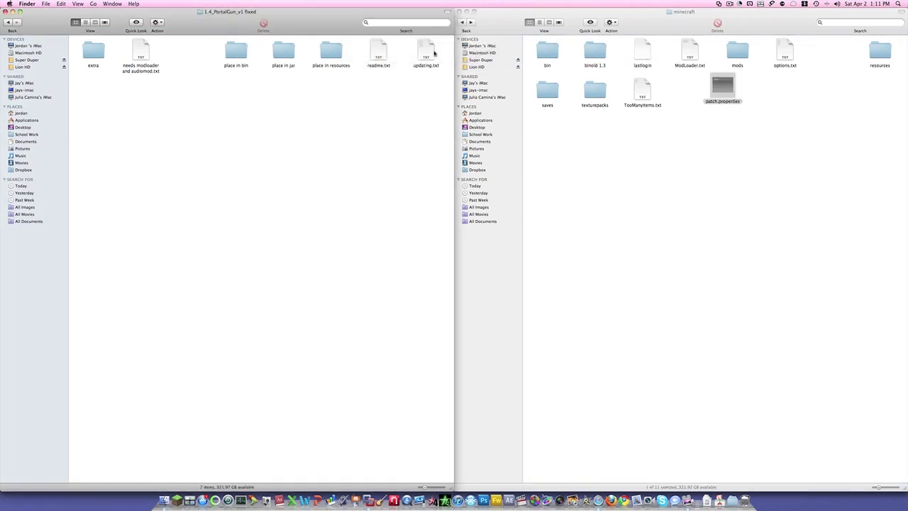
Move mod_PortalGun.properties from the place in bin folder into minecraft's bin folder, replacing the existing file
left_click(546, 39)
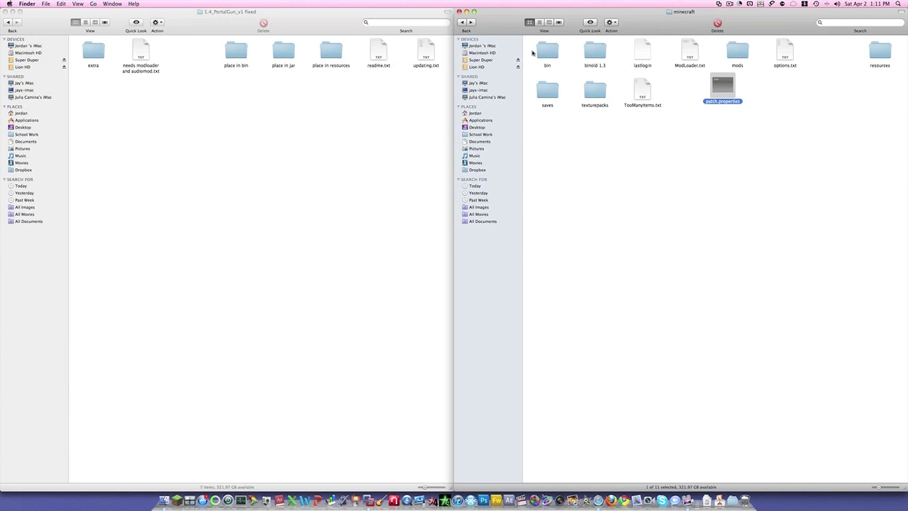
left_click(537, 54)
double_click(539, 54)
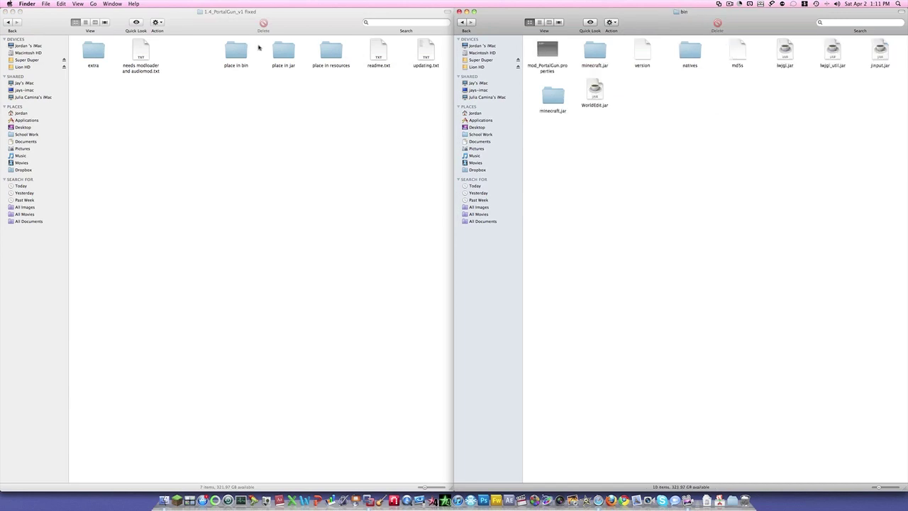
left_click(252, 49)
double_click(245, 49)
left_click_drag(93, 51, 650, 95)
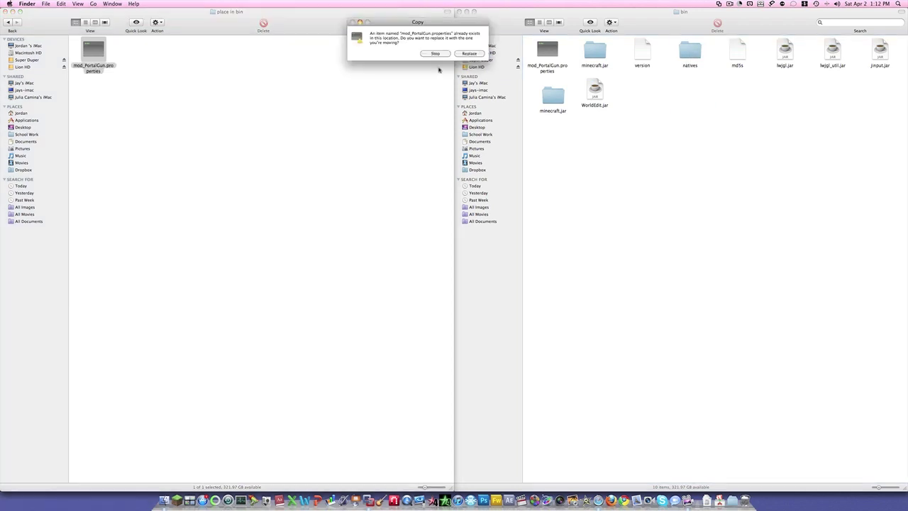
left_click(473, 53)
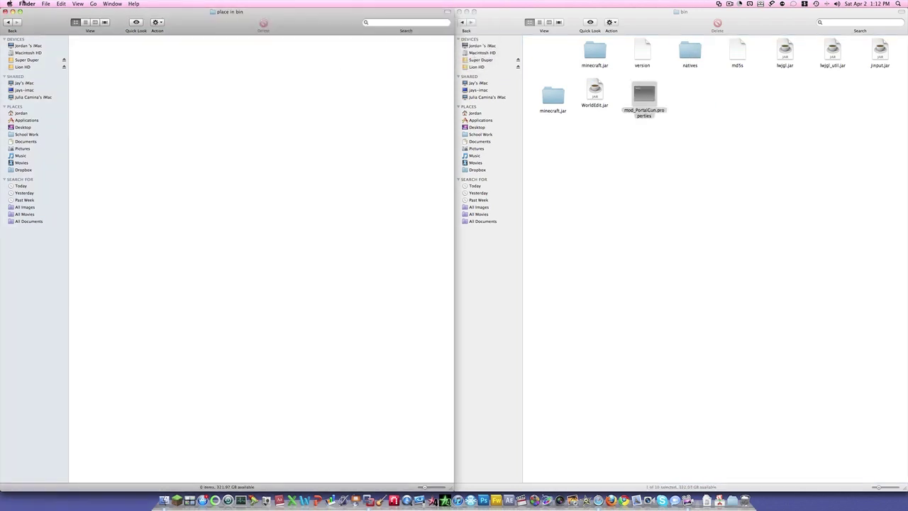
Open the mod's place in jar folder in one window and the minecraft.jar folder inside bin in the other
left_click(8, 22)
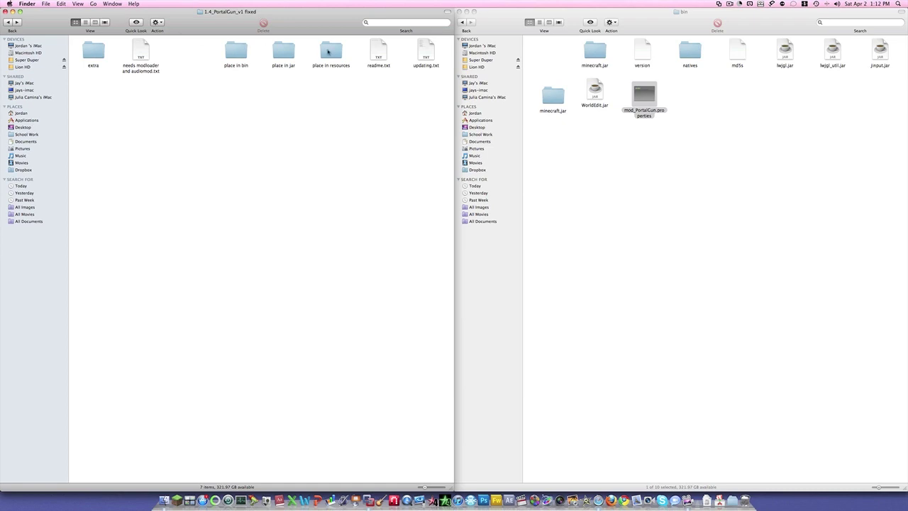
double_click(283, 53)
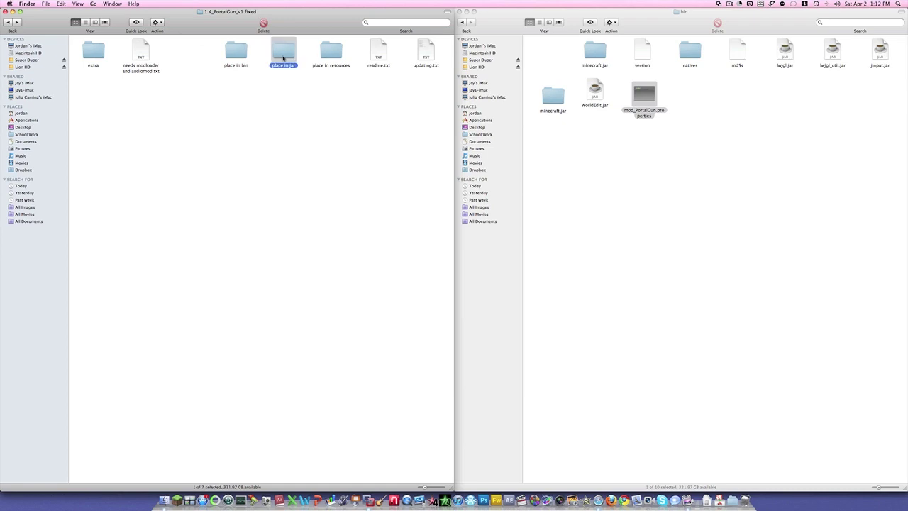
left_click(499, 33)
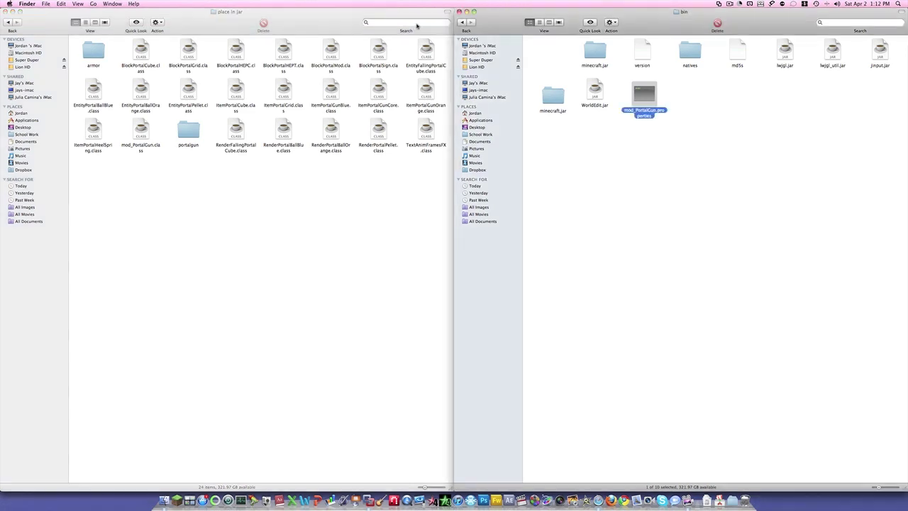
left_click(462, 23)
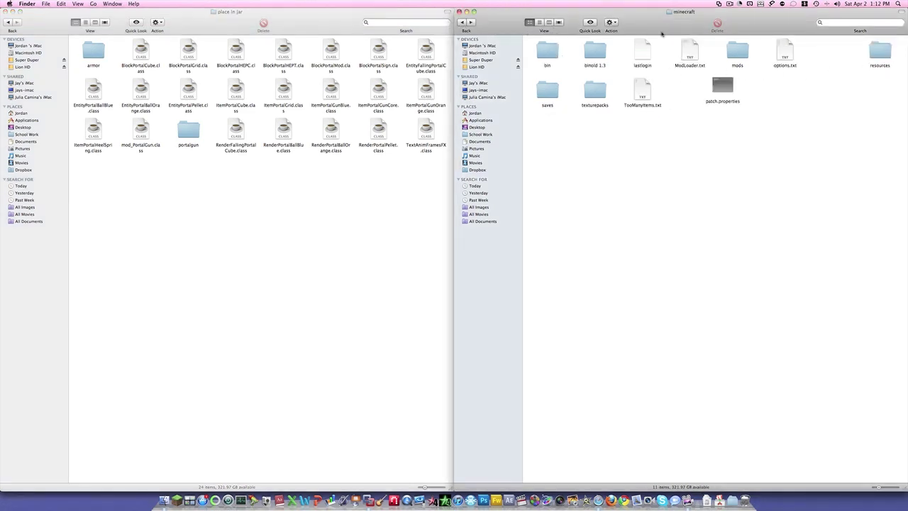
double_click(548, 53)
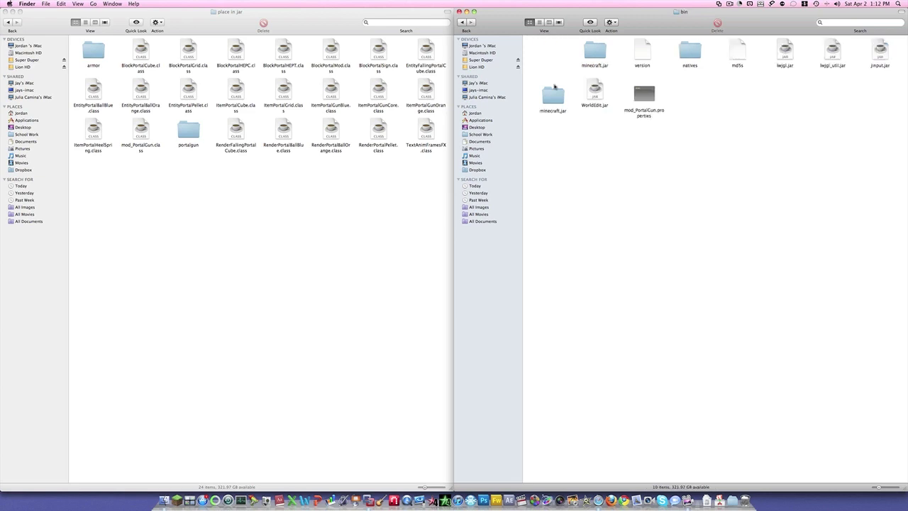
left_click(552, 95)
double_click(598, 53)
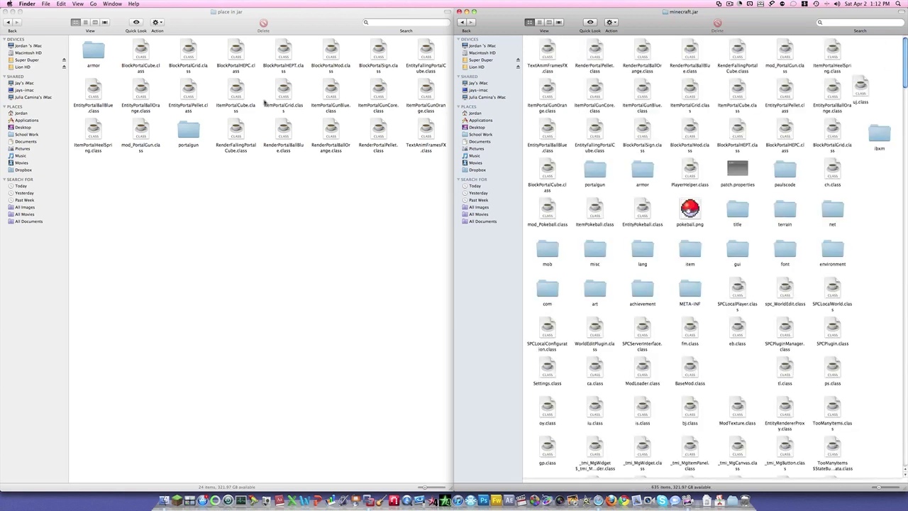
Move everything from place in jar into the minecraft.jar folder, replacing all existing items, and tidy the icons there
left_click(313, 162)
key("super+a")
left_click_drag(331, 135, 855, 181)
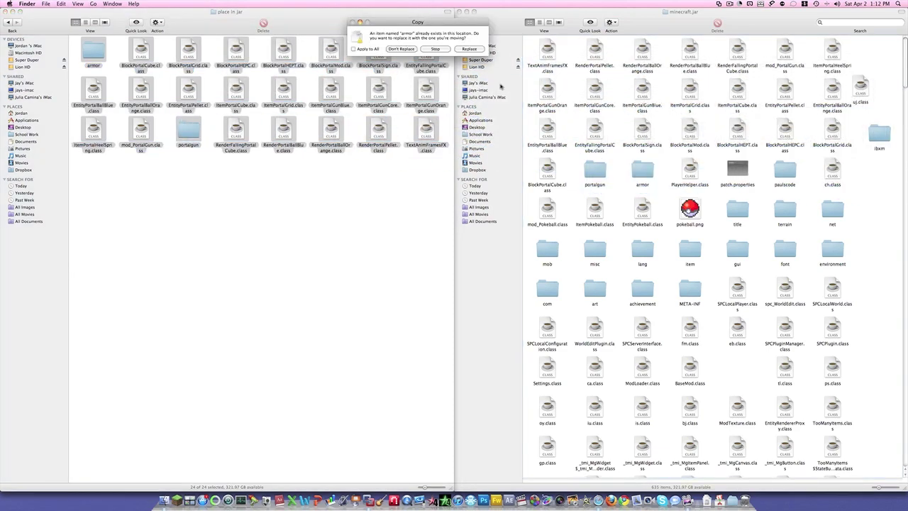
left_click(370, 50)
left_click(470, 50)
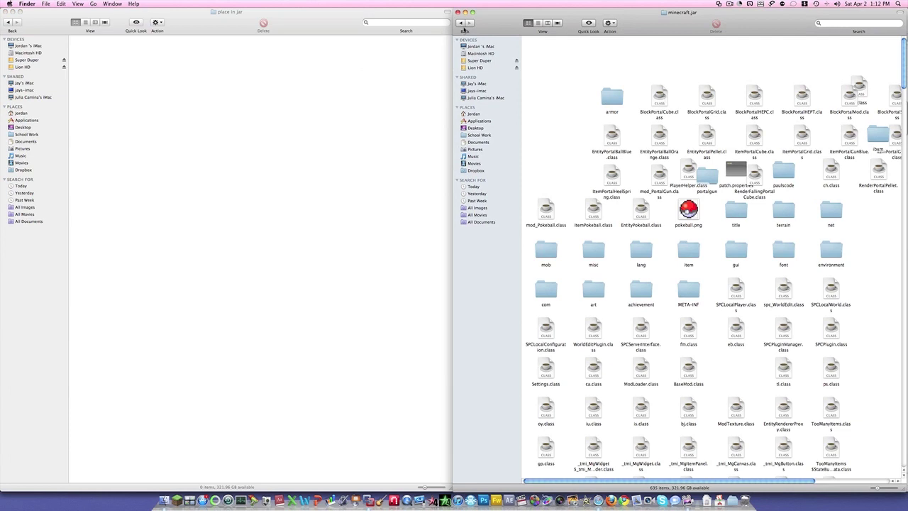
right_click(552, 124)
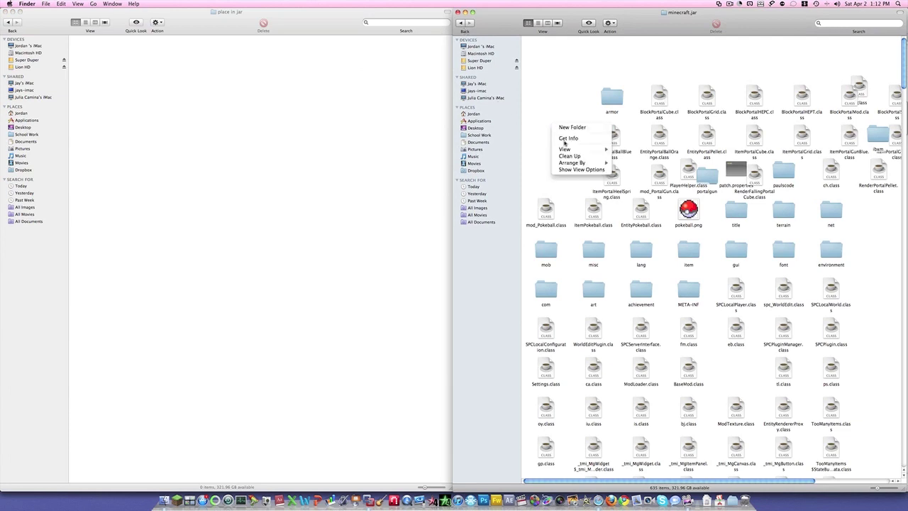
left_click(626, 170)
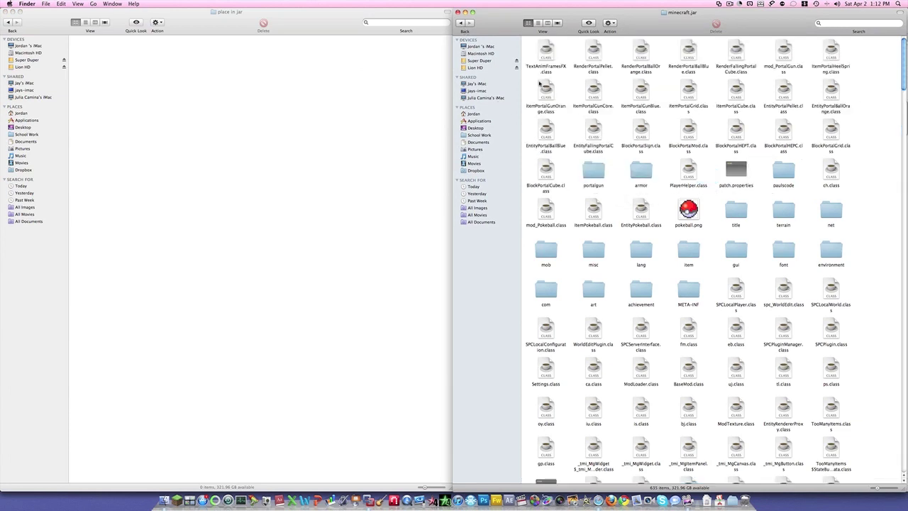
Open the mod's place in resources folder in one window and minecraft's resources folder in the other
left_click(461, 23)
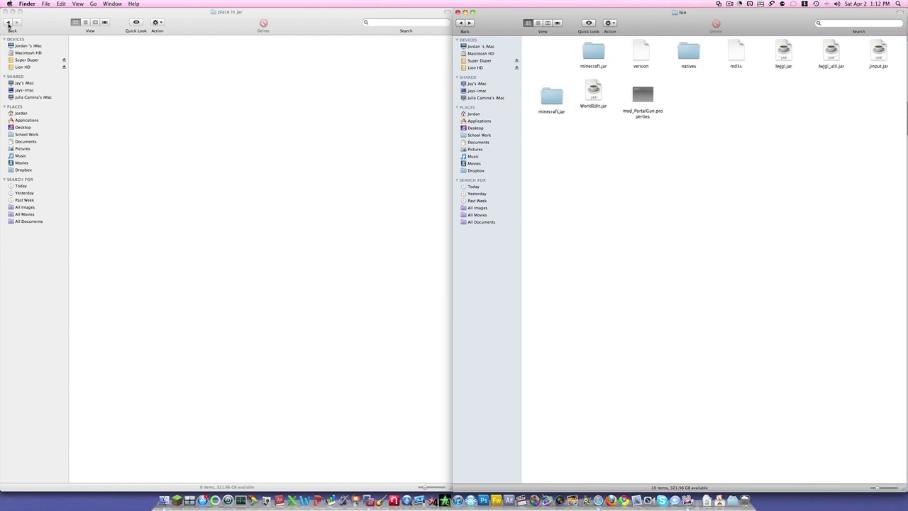
left_click(9, 24)
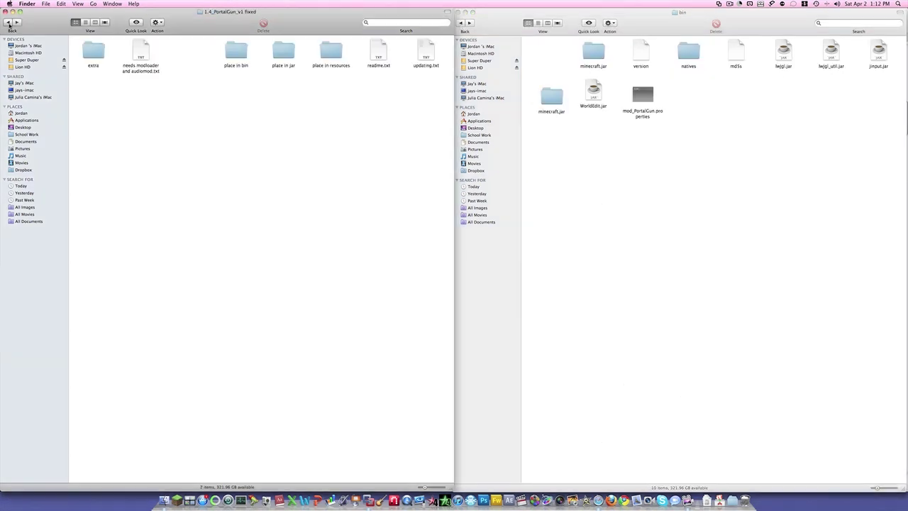
double_click(332, 50)
left_click(470, 18)
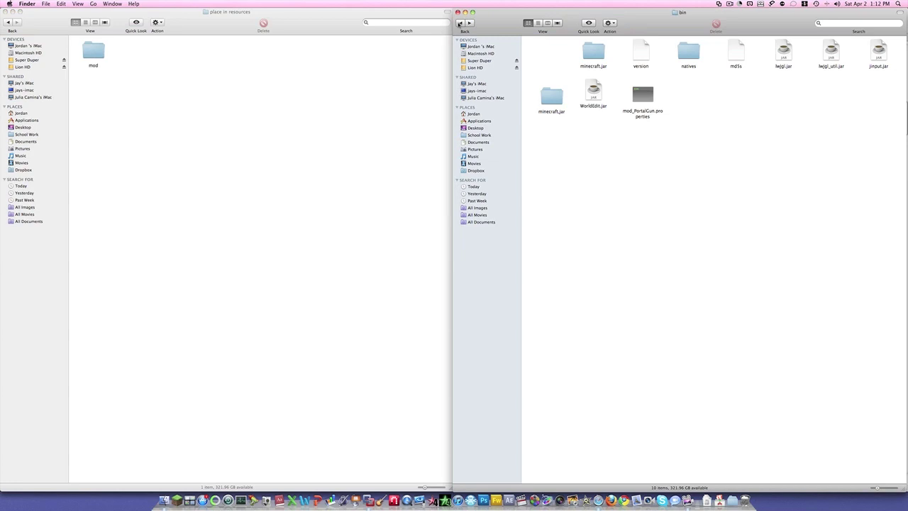
left_click(460, 24)
double_click(870, 52)
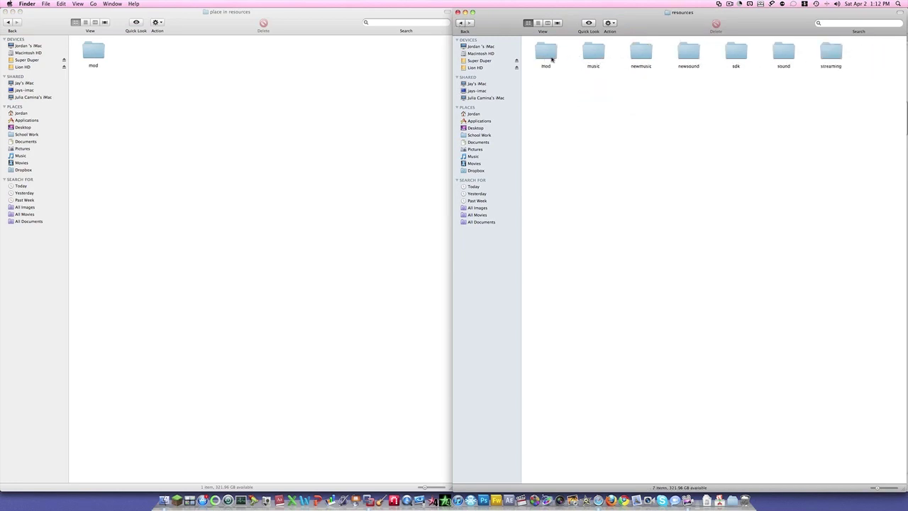
Move the portalgun folder from the Portal Gun download's mod/sound folder into minecraft's resources/mod/sound folder, replacing the existing one
double_click(552, 61)
left_click(100, 45)
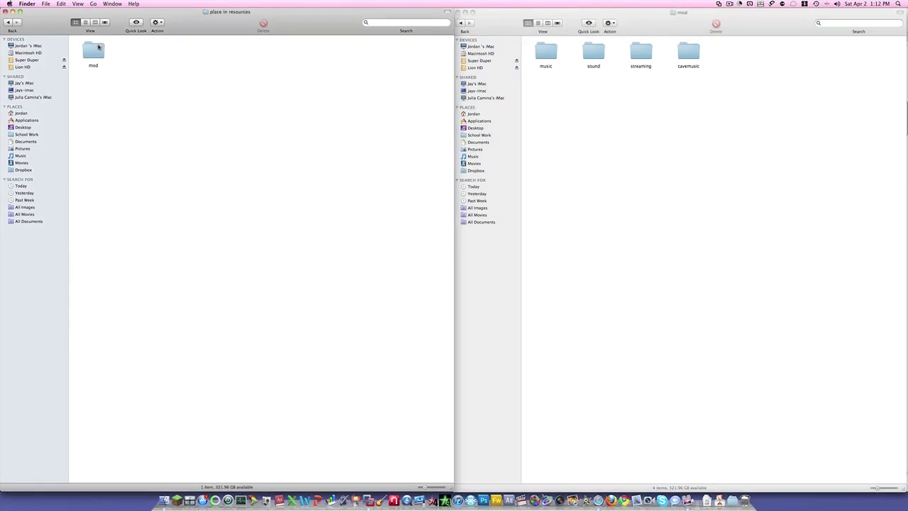
double_click(98, 46)
double_click(98, 49)
double_click(594, 53)
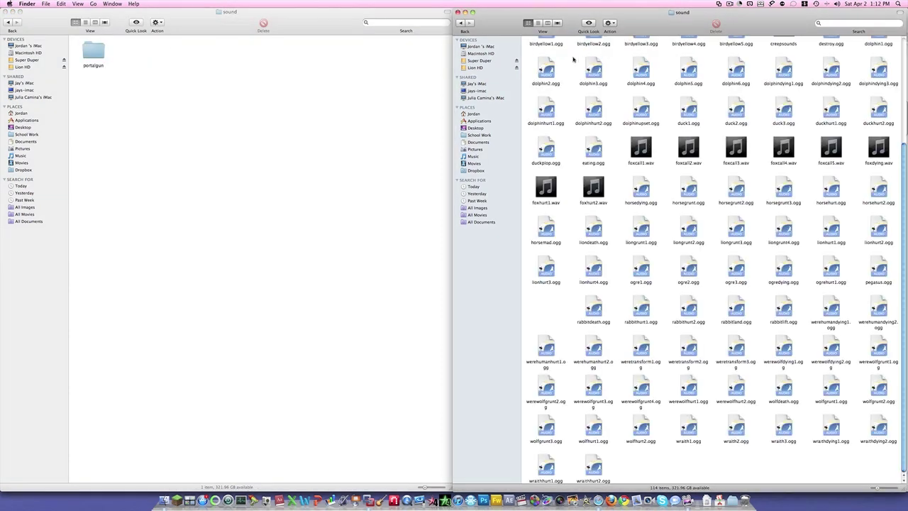
left_click_drag(96, 51, 813, 454)
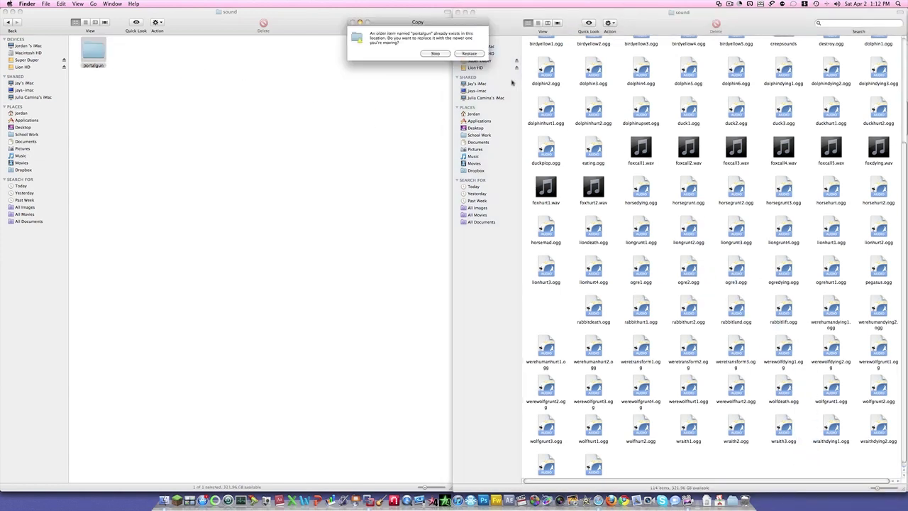
left_click(470, 54)
Move the portalgun folder from the download's mod/streaming folder into minecraft's resources/mod/streaming folder, replacing the existing one
left_click(461, 23)
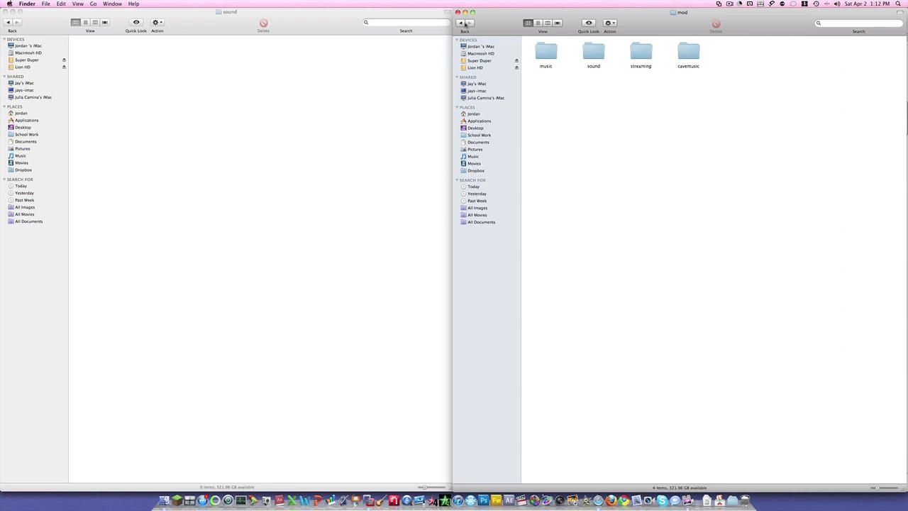
left_click(7, 21)
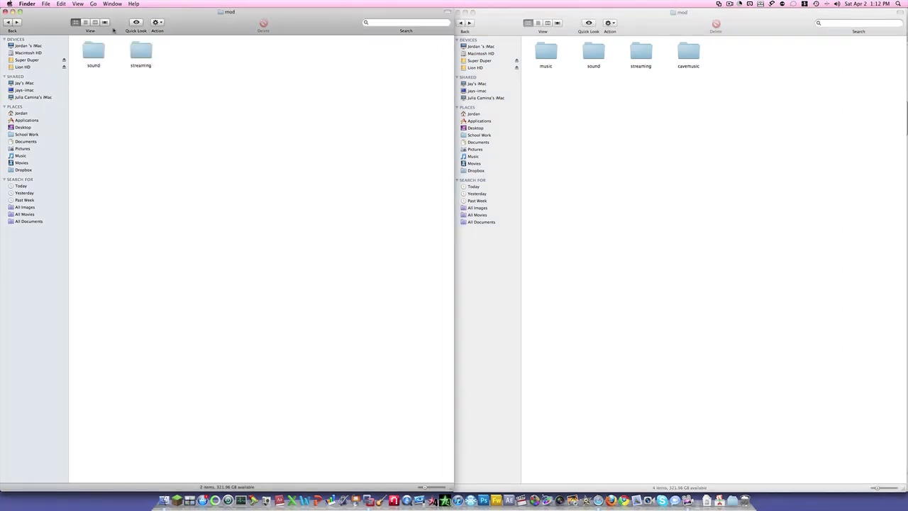
double_click(142, 51)
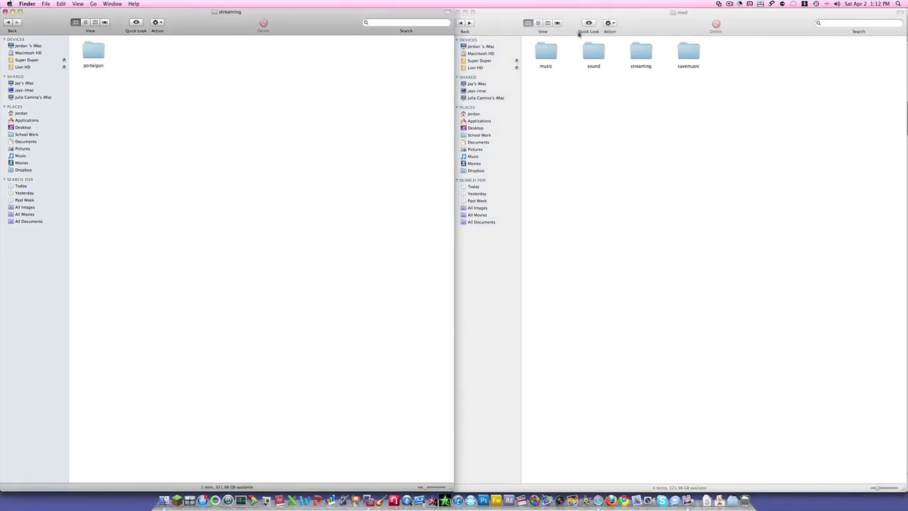
double_click(635, 50)
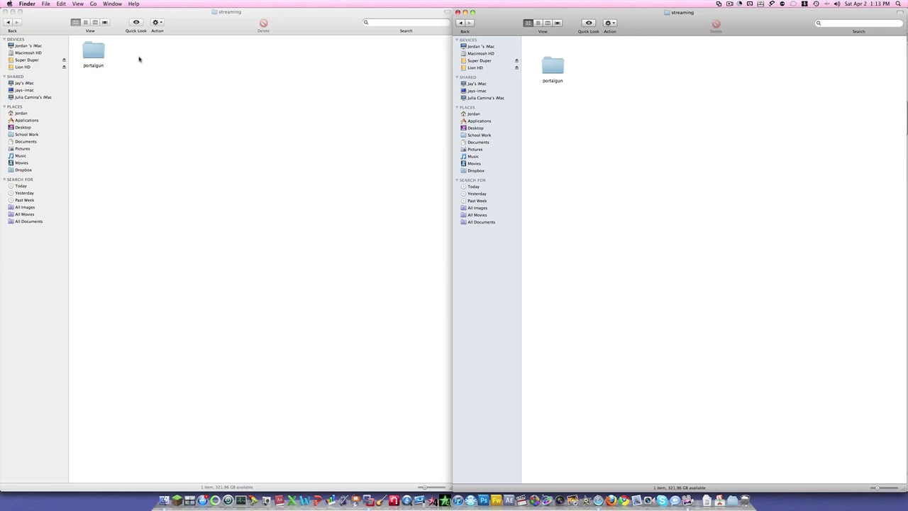
left_click_drag(107, 54, 573, 82)
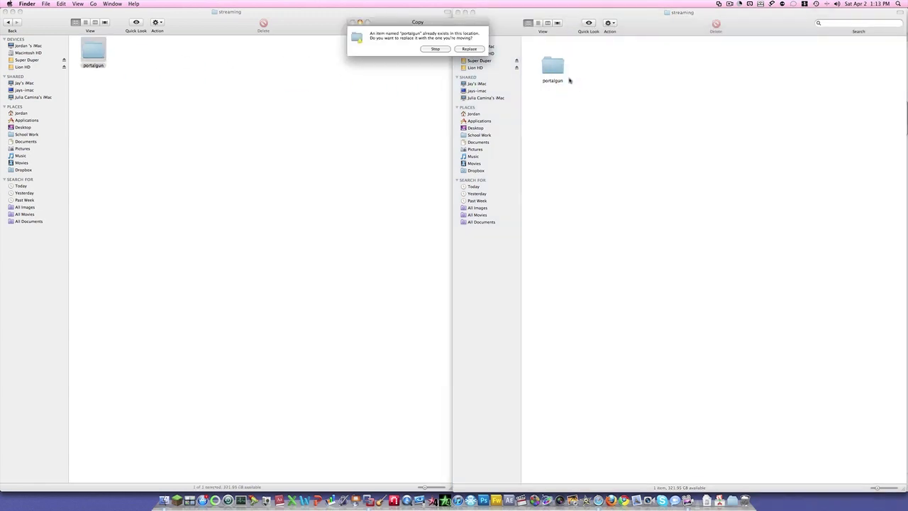
left_click(465, 49)
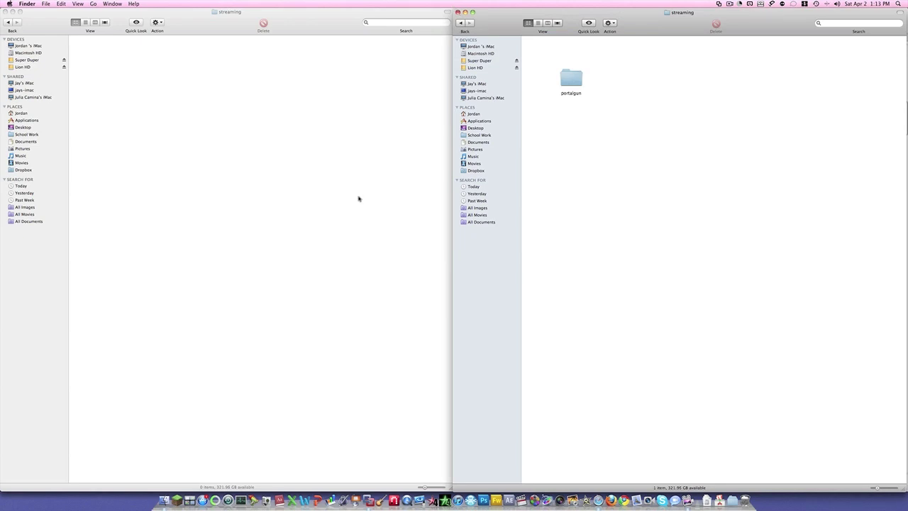
Launch Minecraft, enlarge the launcher to fill the screen, and log in with the remembered account
left_click(180, 489)
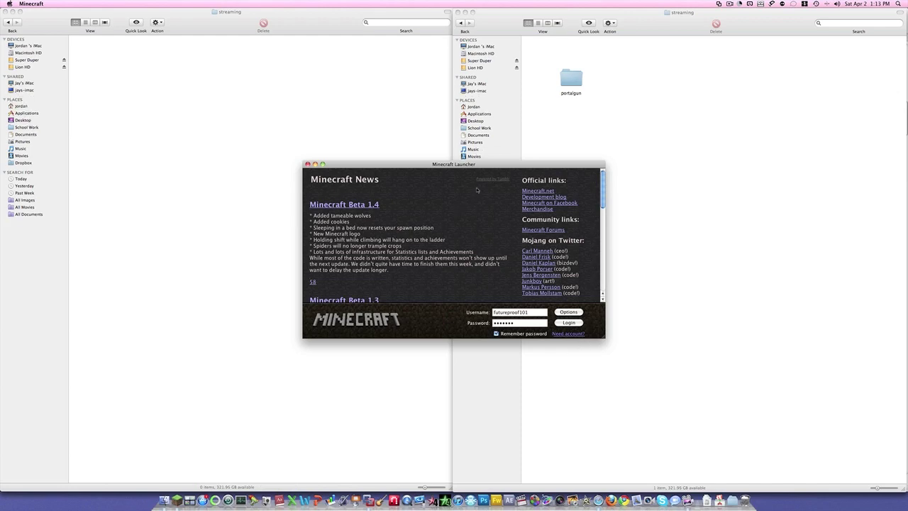
left_click_drag(501, 166, 461, 3)
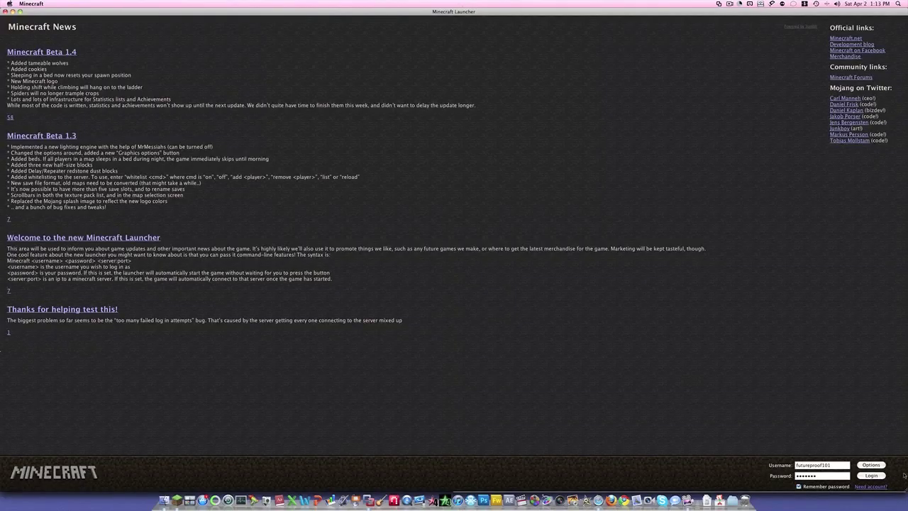
left_click(863, 476)
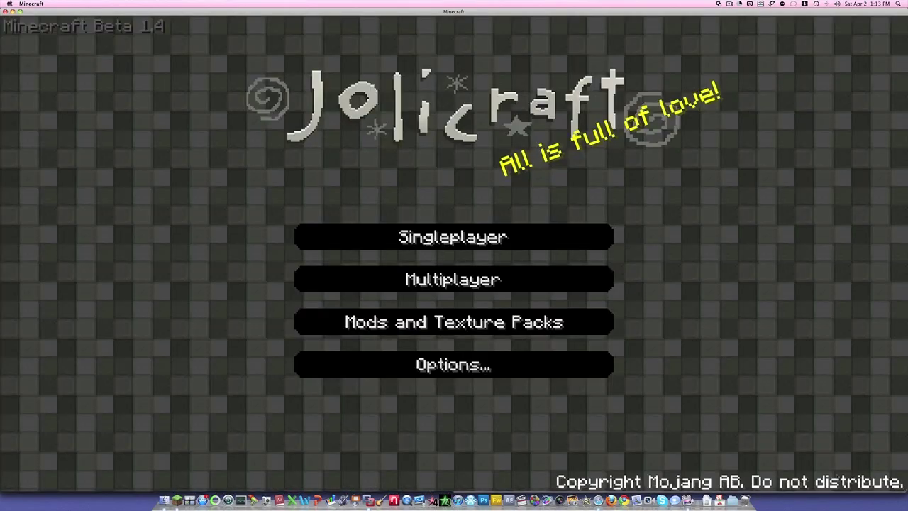
Load a saved single-player world and walk forward through it with the portal gun in hand
left_click(530, 239)
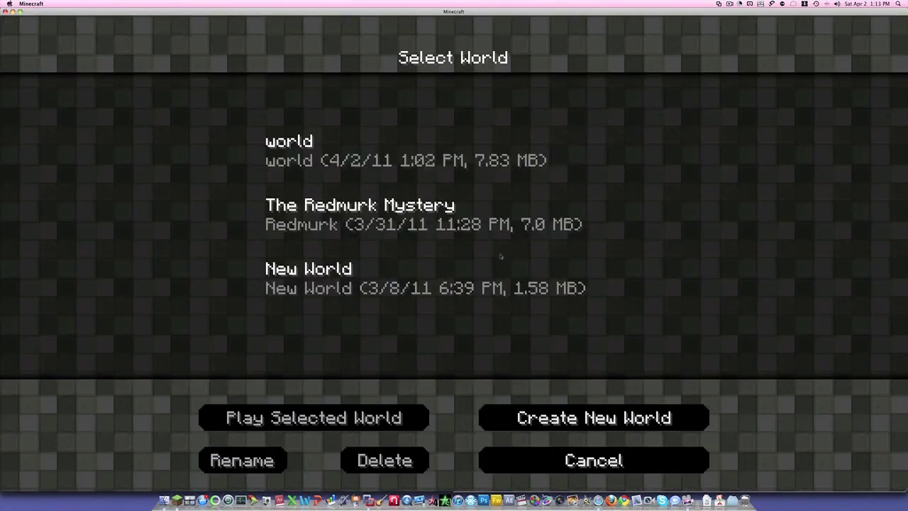
left_click(331, 416)
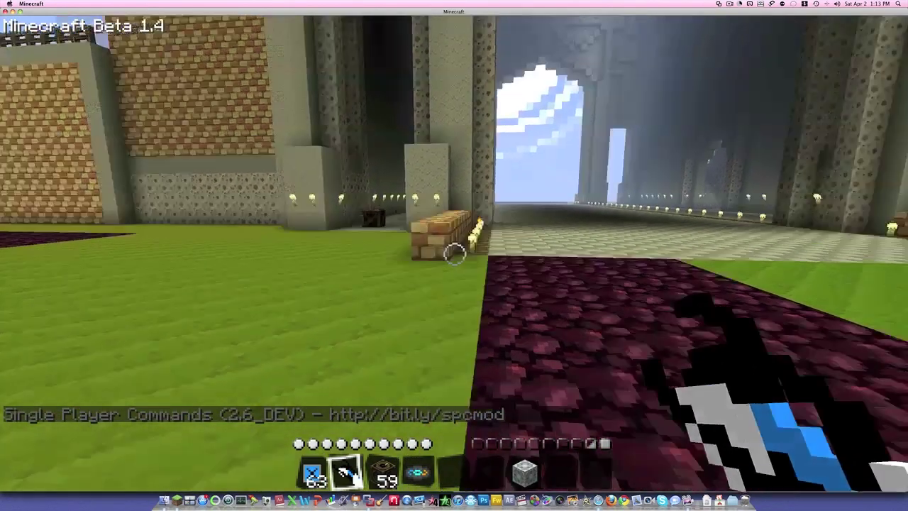
key("w")
key("w")
key("w")
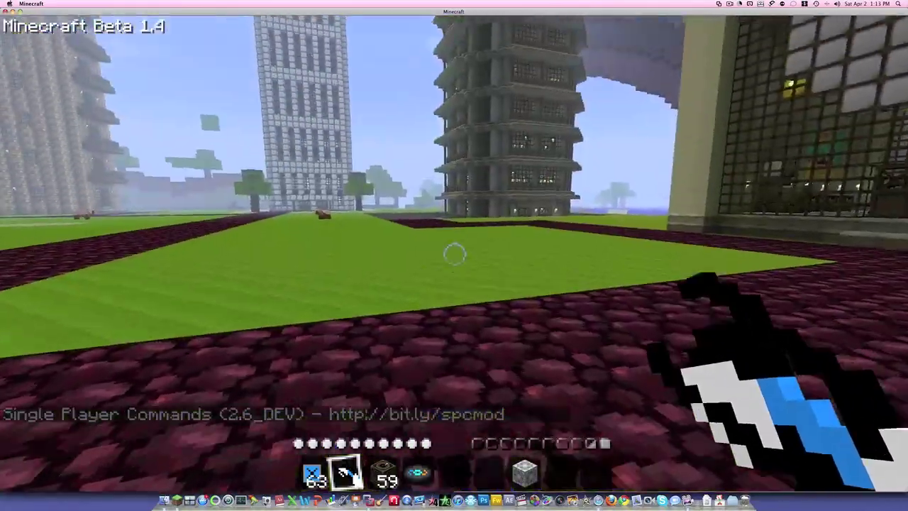
Walk around the lawn and dark red stone paths, firing orange and blue portals onto the ground with the portal gun
key("s")
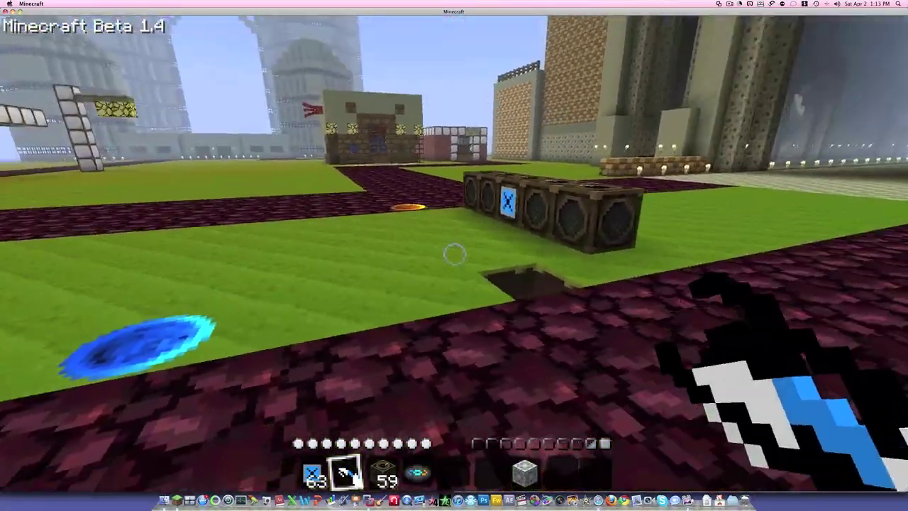
key("w")
key("w")
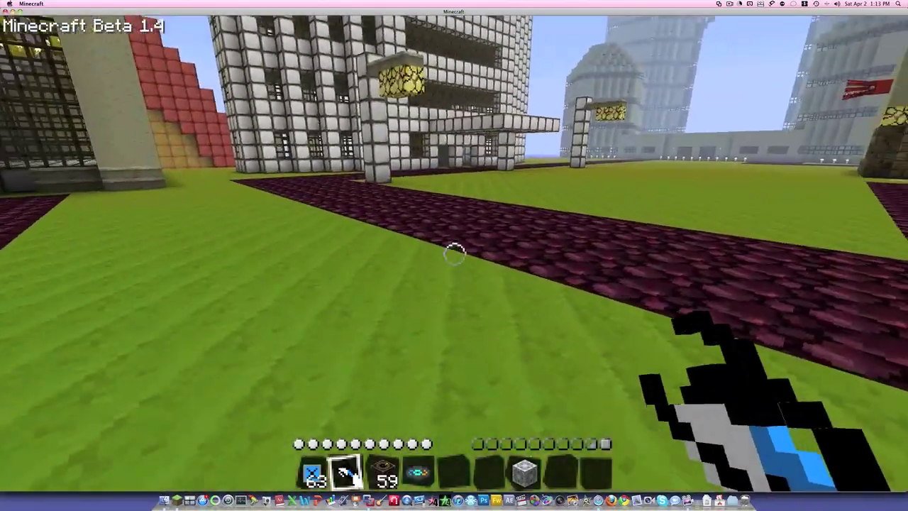
key("s")
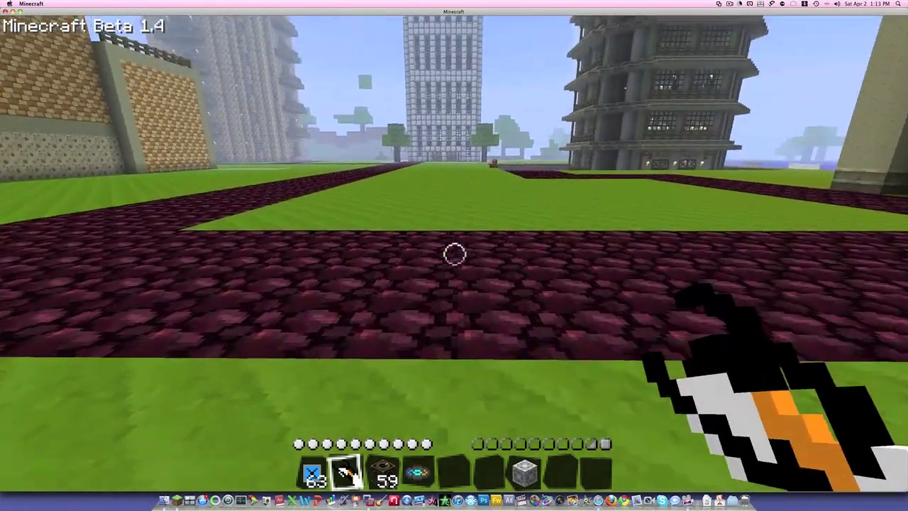
key("w")
right_click(455, 254)
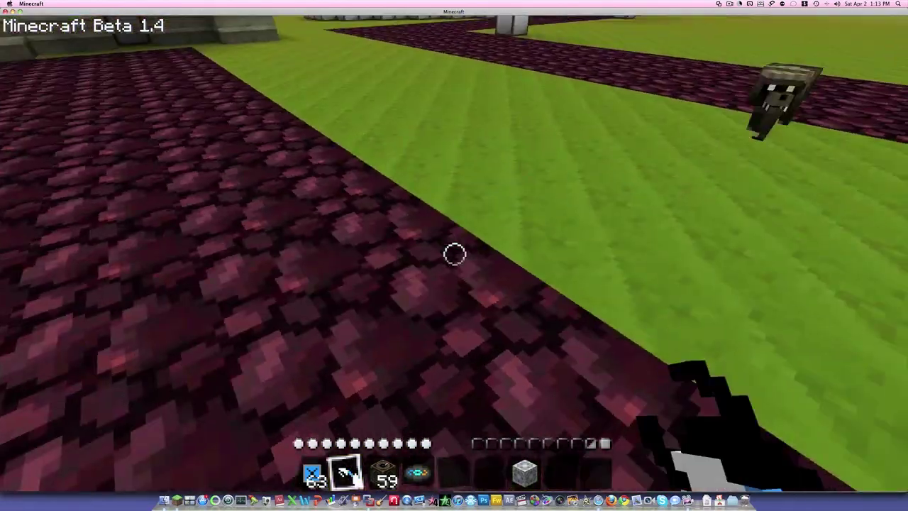
left_click(454, 254)
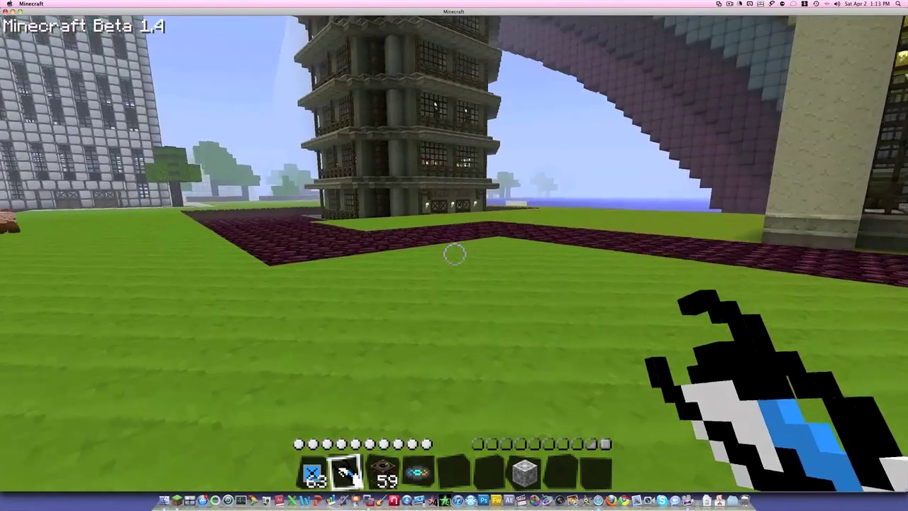
right_click(455, 254)
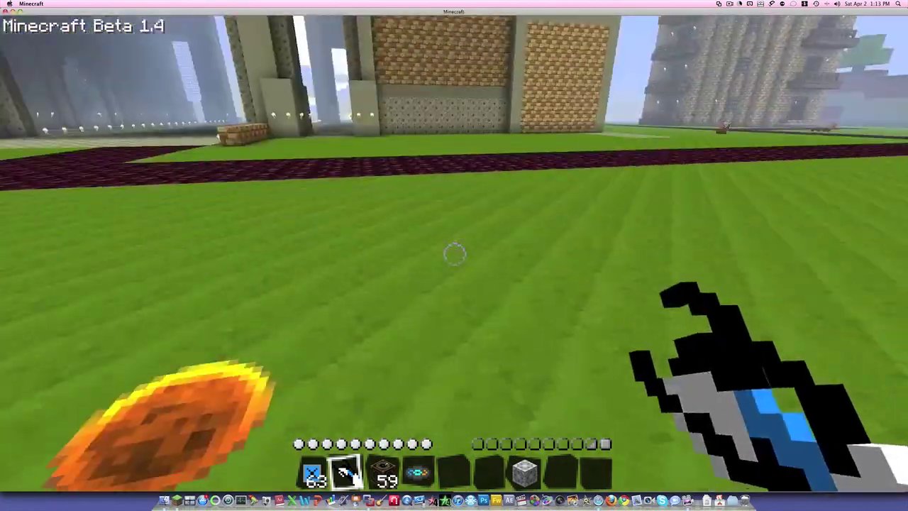
Fire a blue portal high onto the pale pillar beside the rainbow and return to the orange portal on the lawn
key("w")
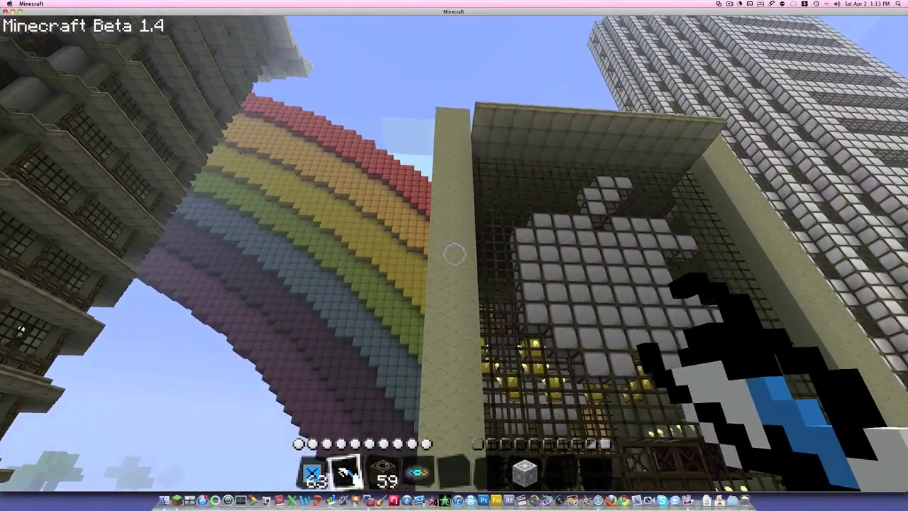
left_click(455, 254)
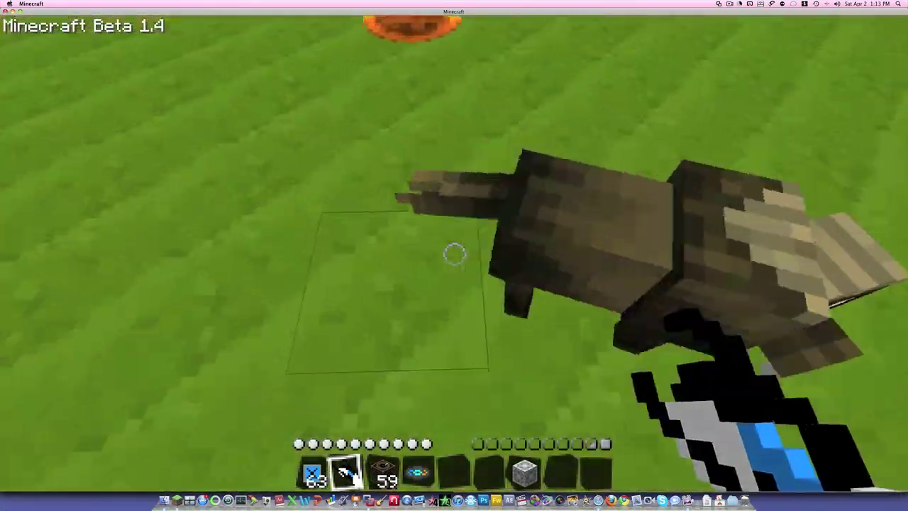
key("w")
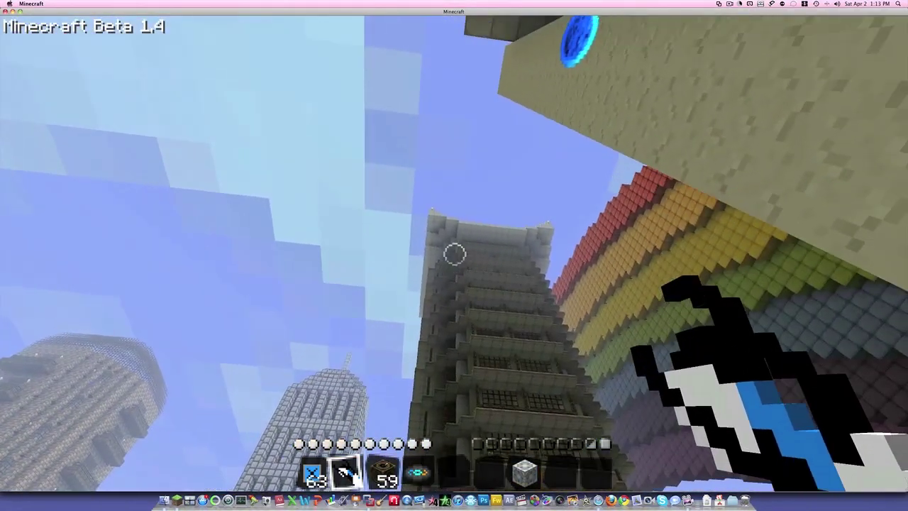
Fire blue portal shots repeatedly at the upper floors of the tall grey tower beside the rainbow
left_click(455, 254)
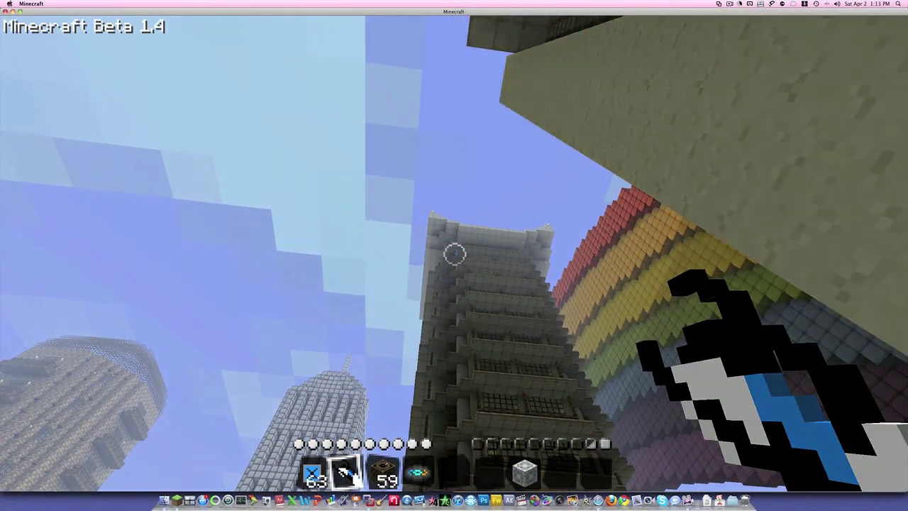
key("w")
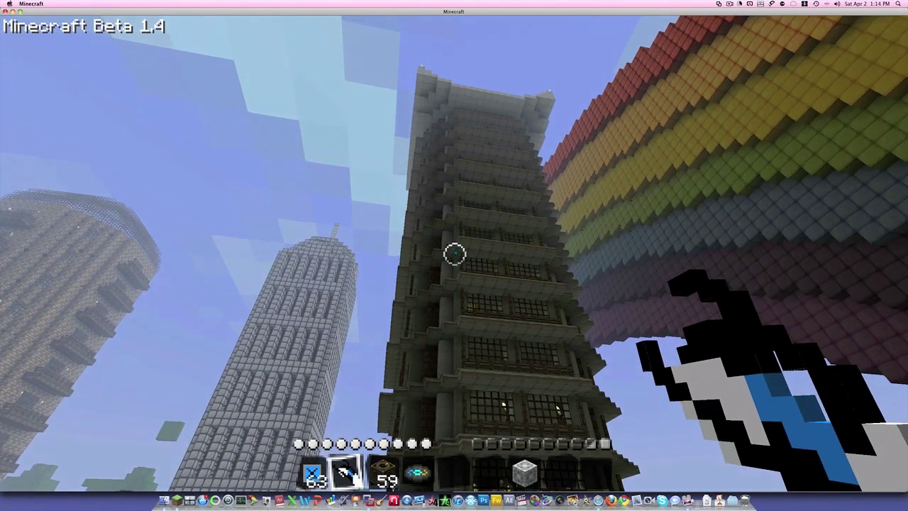
left_click(455, 254)
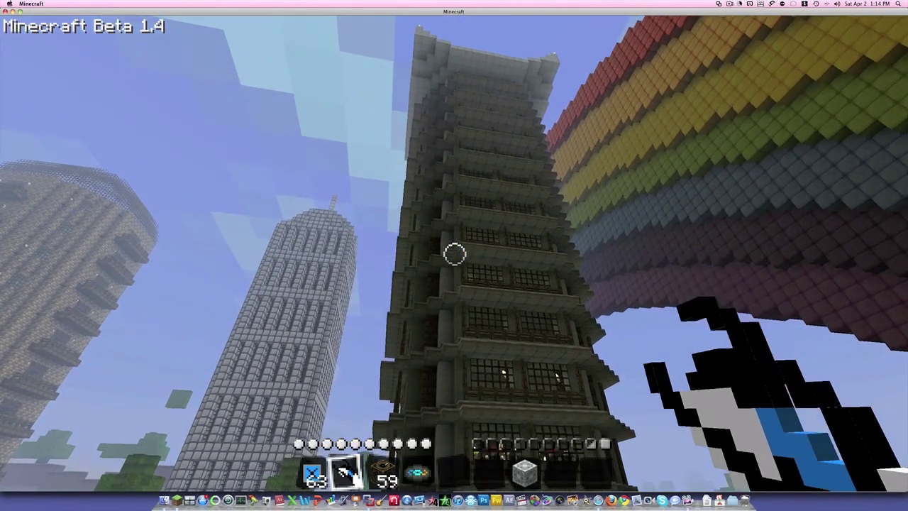
left_click(454, 254)
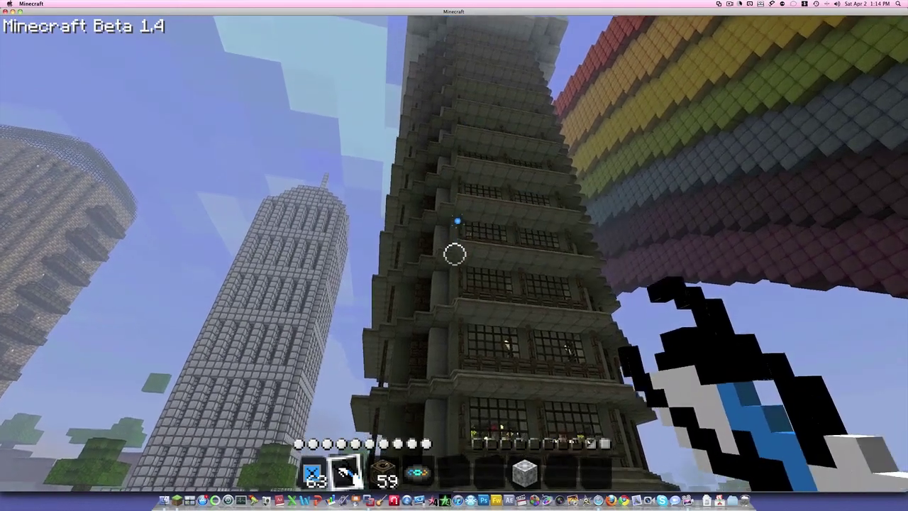
left_click(455, 254)
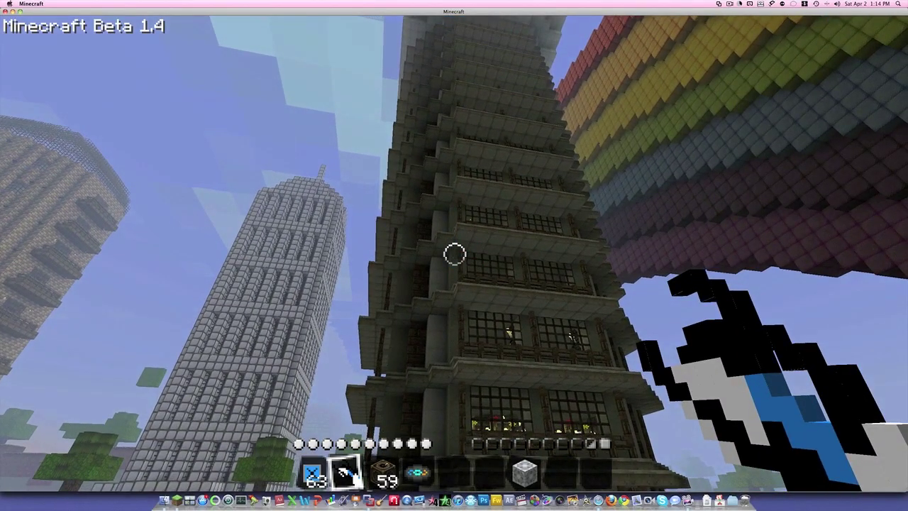
left_click(455, 254)
left_click(454, 254)
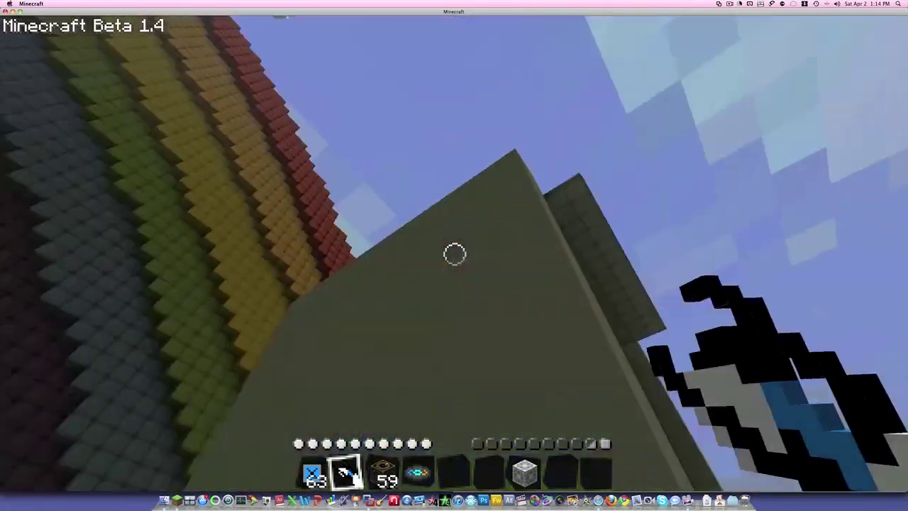
Fire a blue portal up at the tall pale wall and place an orange portal on the dark red stone path
left_click(455, 254)
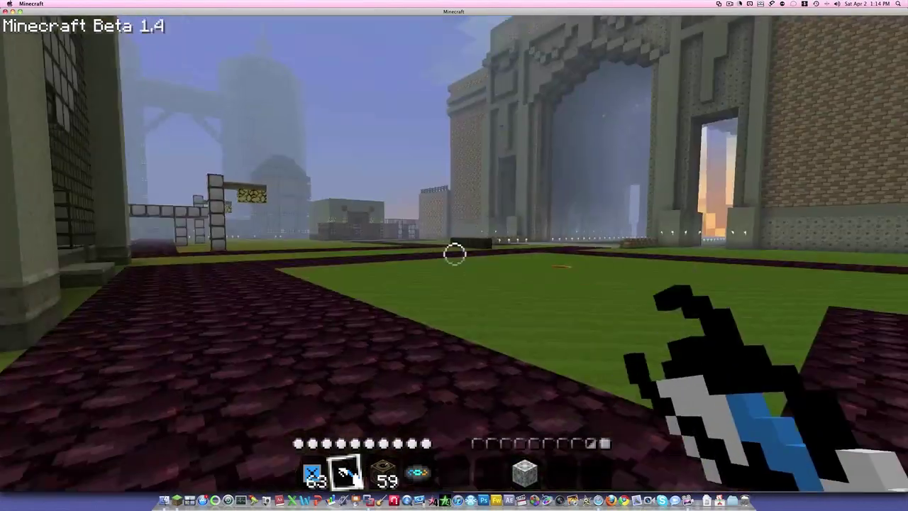
right_click(455, 254)
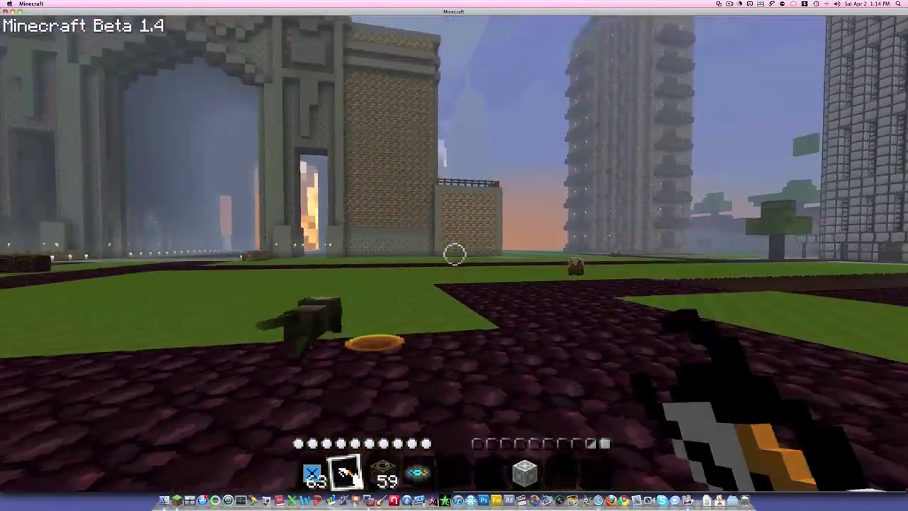
key("w")
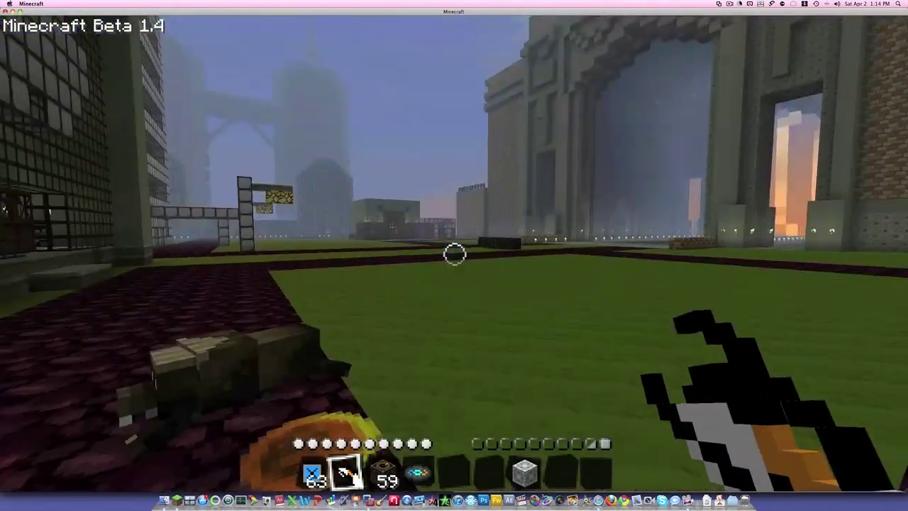
Walk across the lawn to the row of jukeboxes opposite the large archway
key("w")
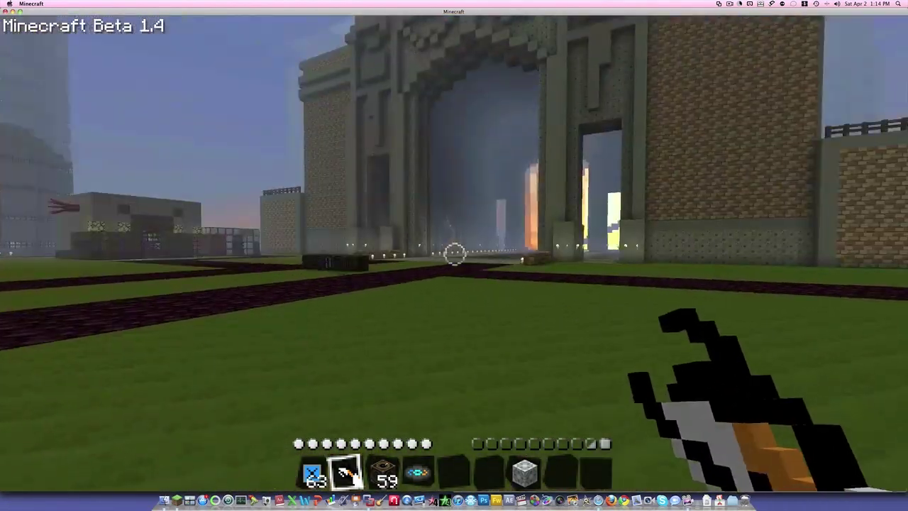
key("w")
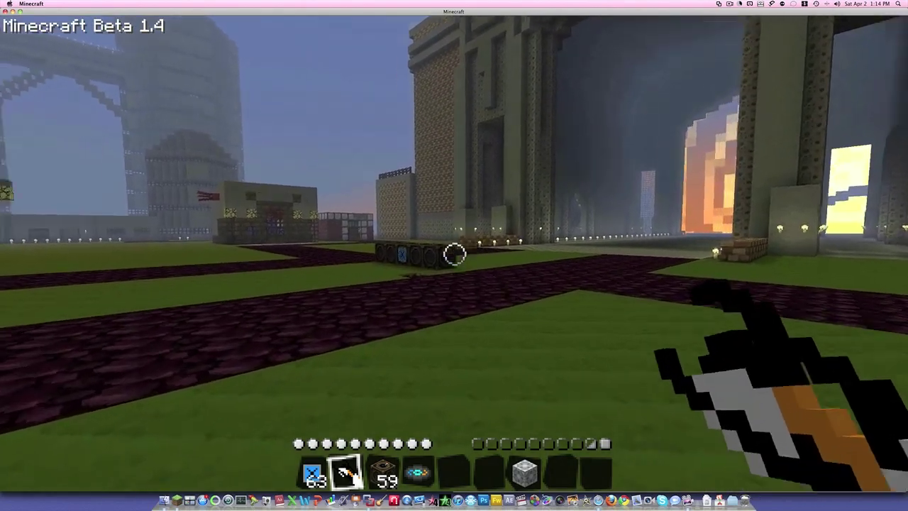
key("w")
key("w")
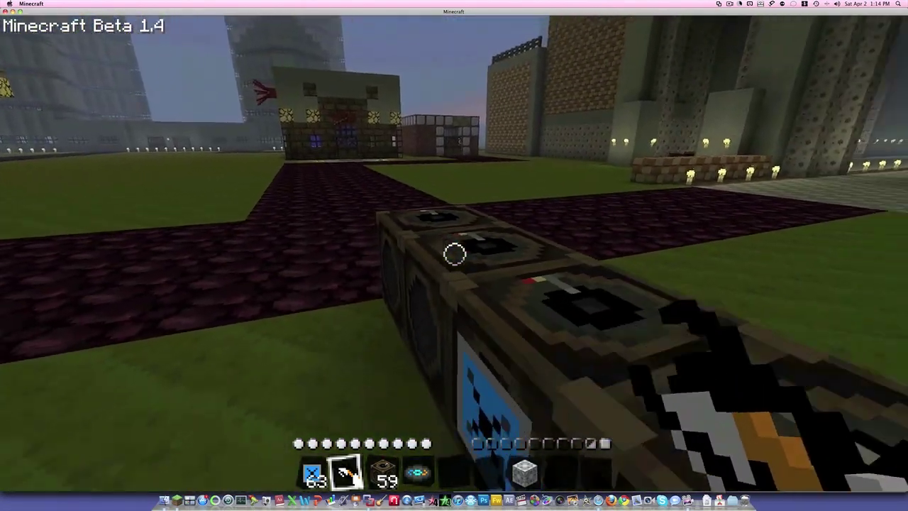
Line up in front of the jukebox row, facing the archway, and switch from the portal gun to the jukebox stack
key("a")
key("w")
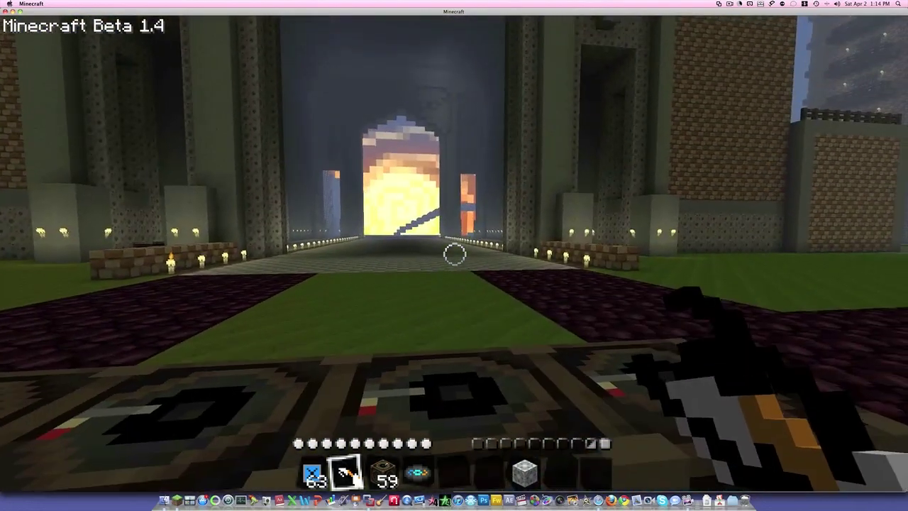
key("s")
key("a")
key("d")
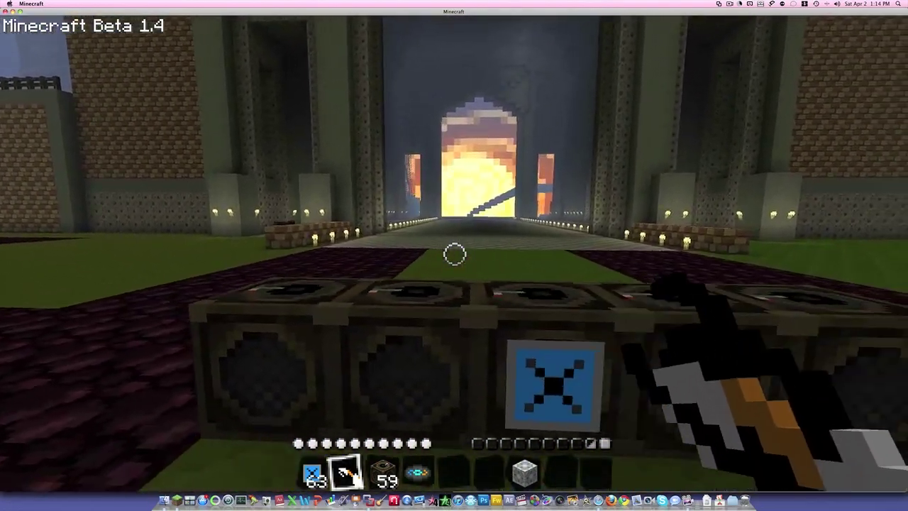
key("w")
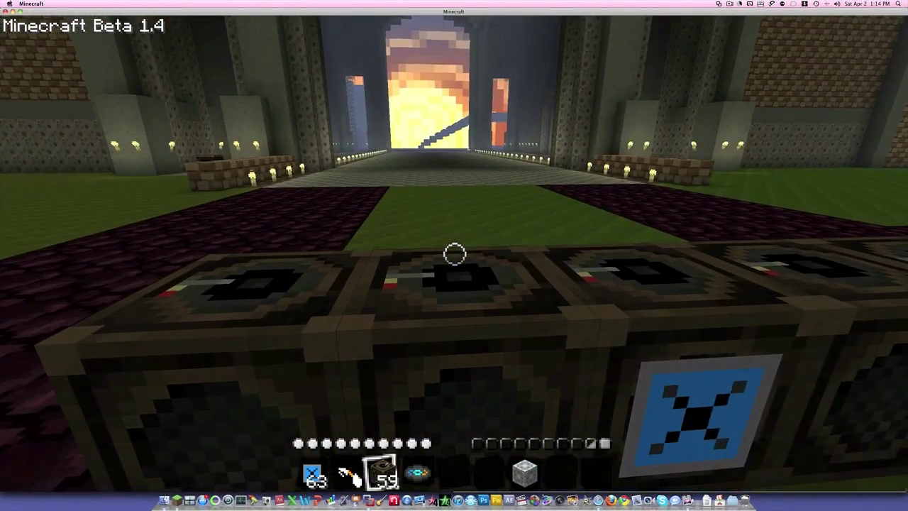